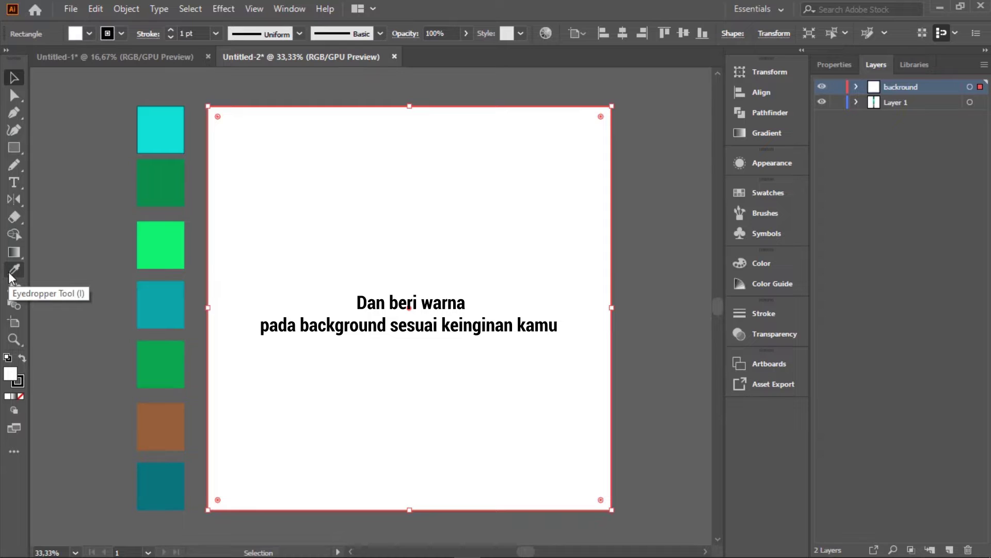
# Fill the square background rectangle with the light cyan of the first palette swatch using the Eyedropper tool
pyautogui.click(10, 276)
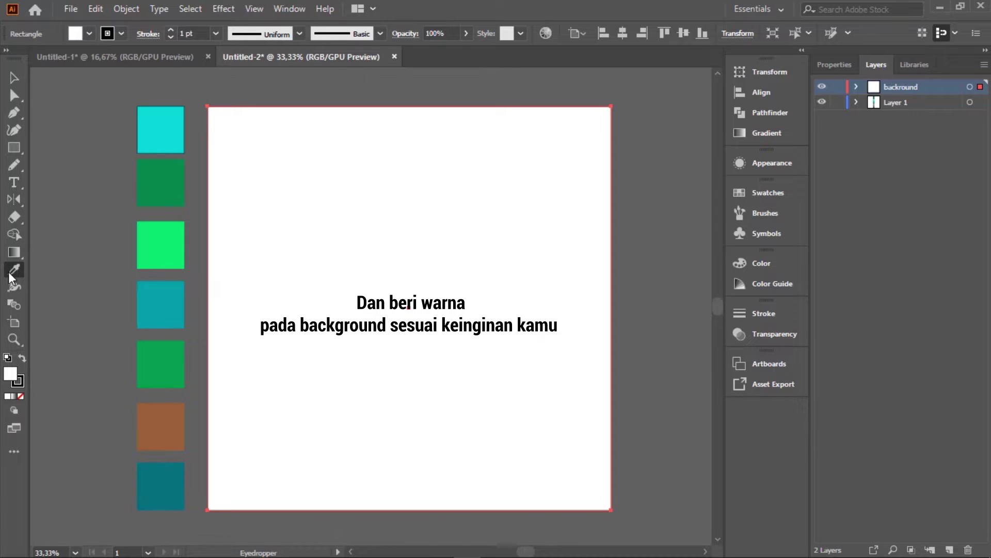
pyautogui.click(171, 121)
pyautogui.click(13, 77)
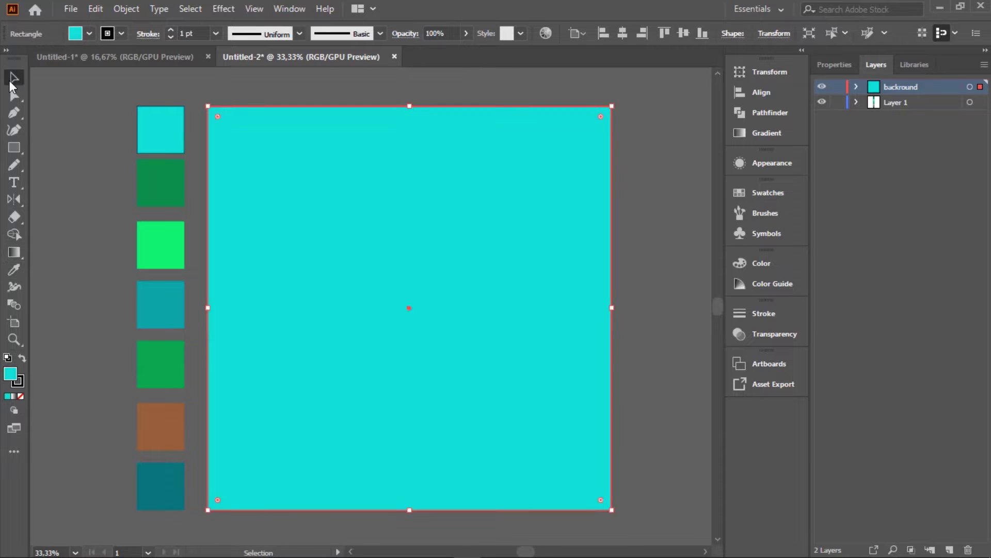
# Lock the cyan background rectangle on the artboard
pyautogui.click(837, 87)
pyautogui.click(837, 87)
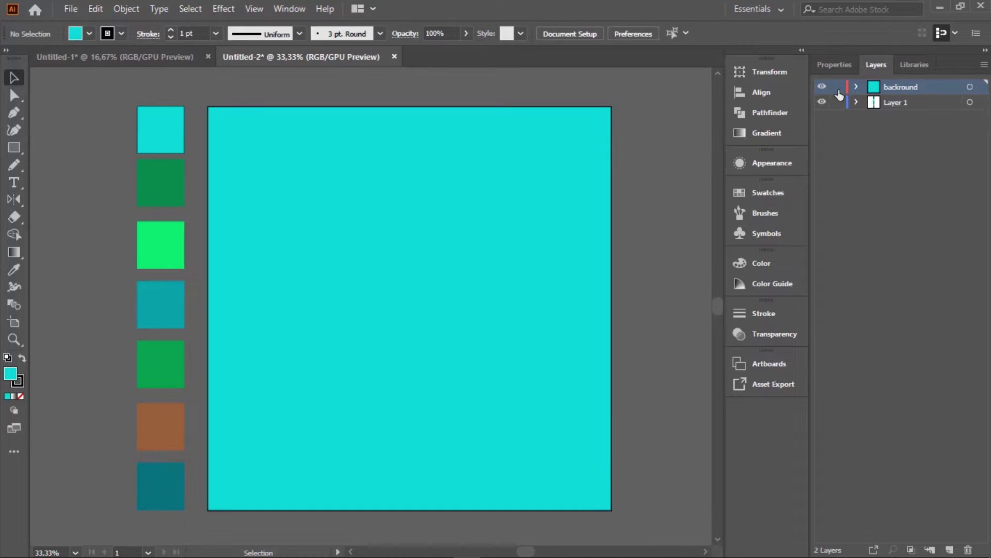
pyautogui.click(533, 164)
pyautogui.click(126, 10)
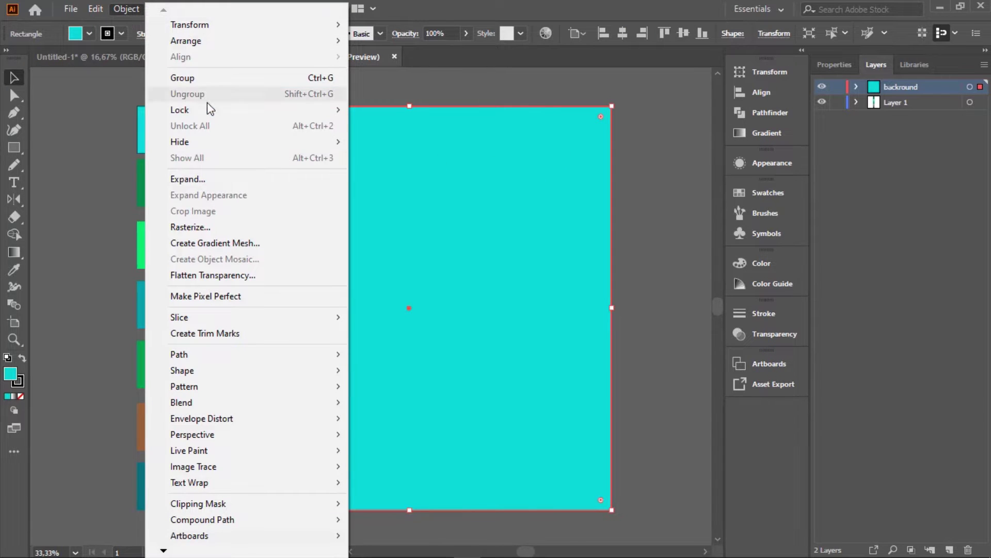
pyautogui.moveTo(215, 107)
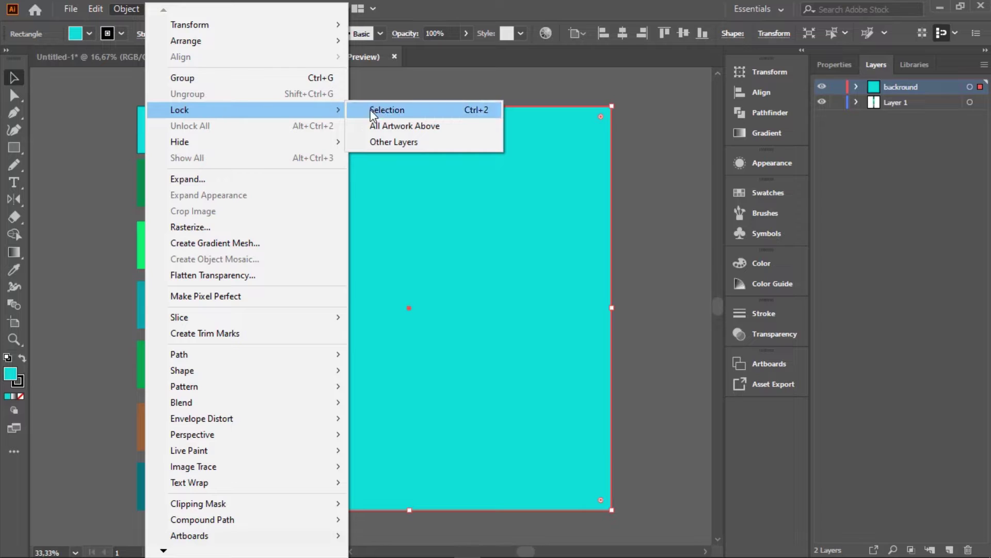
pyautogui.click(417, 113)
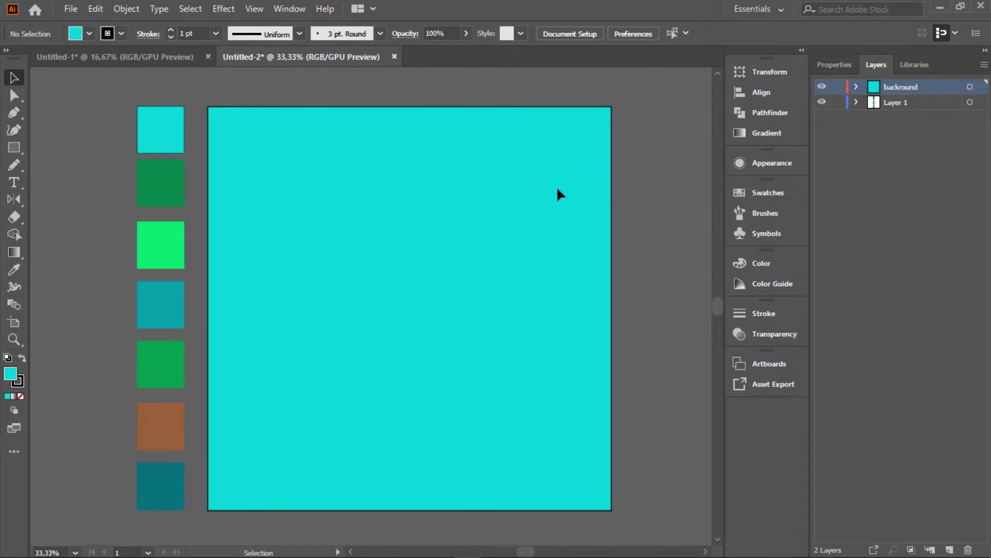
# Create a new layer above the backround layer and name it "design"
pyautogui.click(949, 551)
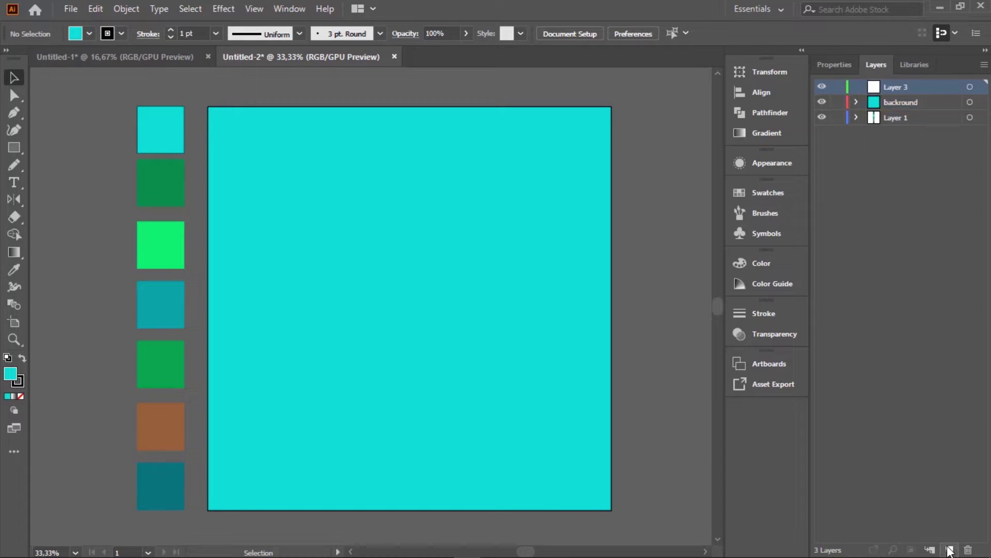
pyautogui.doubleClick(899, 88)
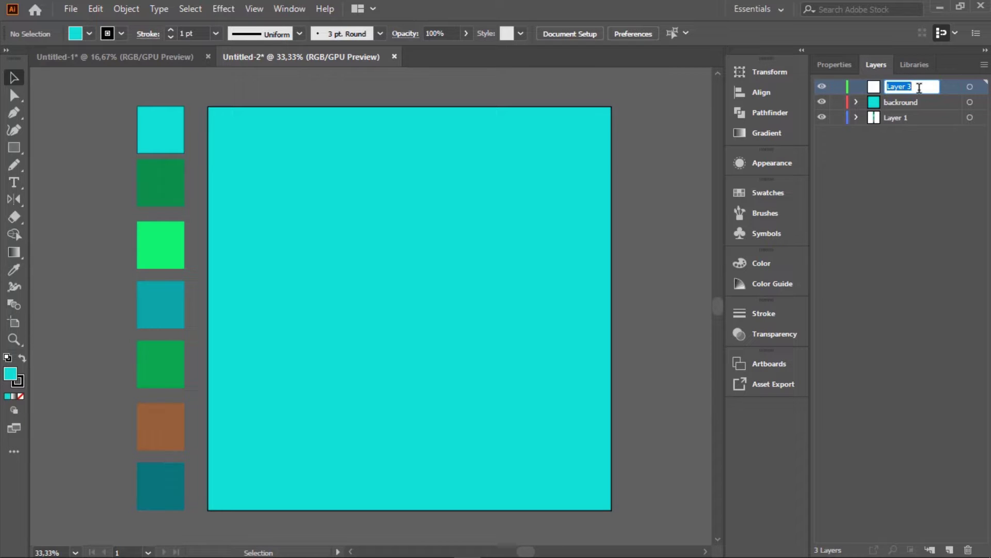
pyautogui.write('design')
pyautogui.press('Return')
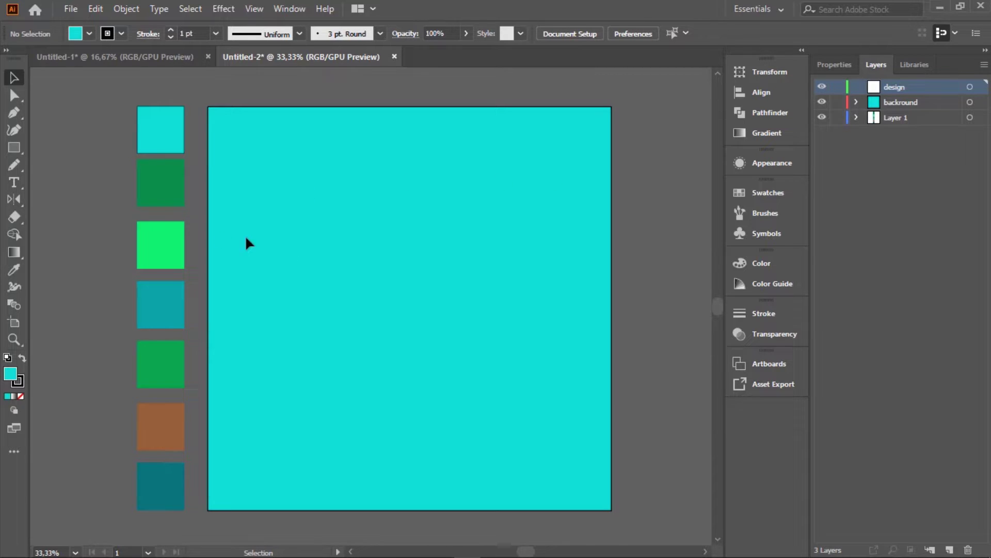
# Draw a rectangle in the artboard's lower half and scale its two upper anchors outward to about 130% width, forming a trapezoid pot
pyautogui.click(14, 148)
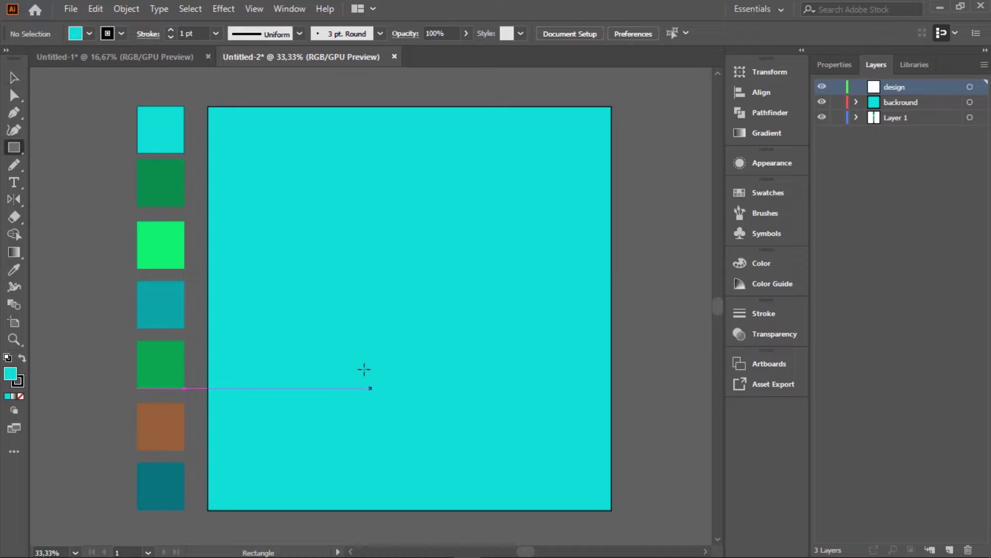
pyautogui.moveTo(322, 319); pyautogui.dragTo(516, 436)
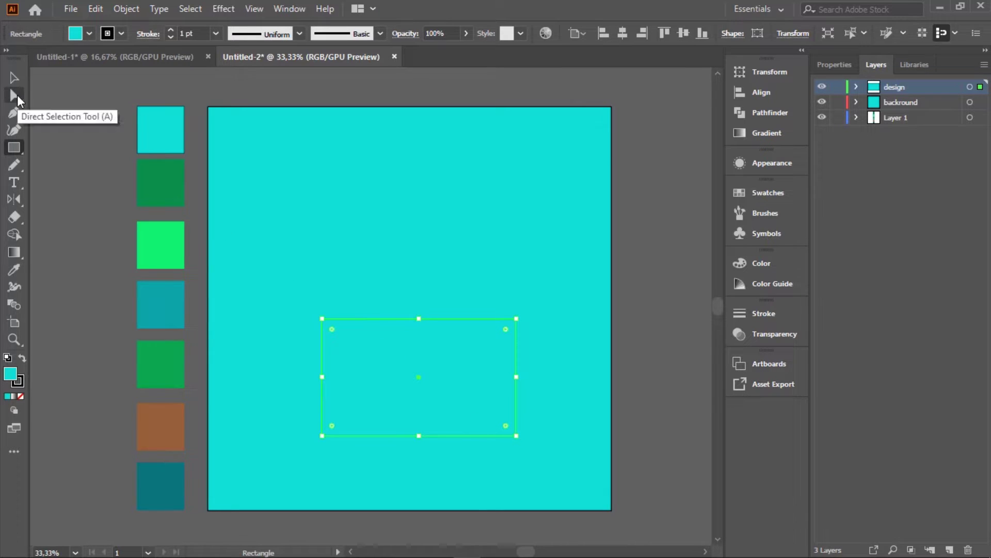
pyautogui.click(14, 95)
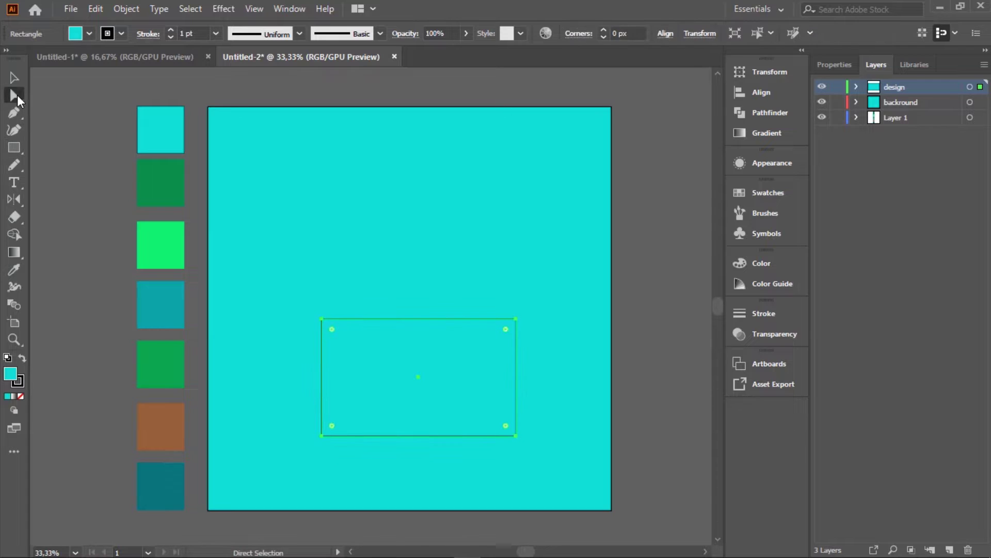
pyautogui.moveTo(288, 283); pyautogui.dragTo(551, 362)
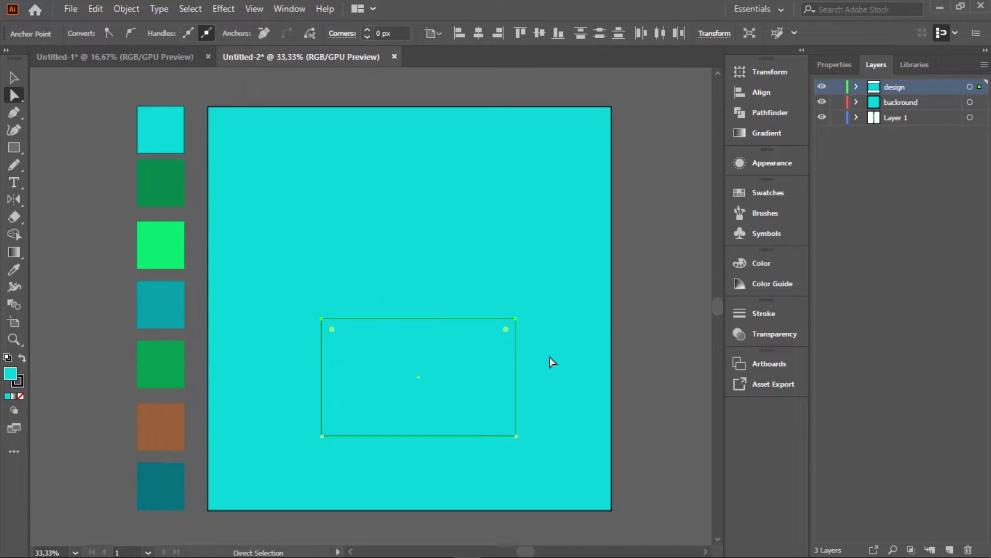
pyautogui.rightClick(12, 198)
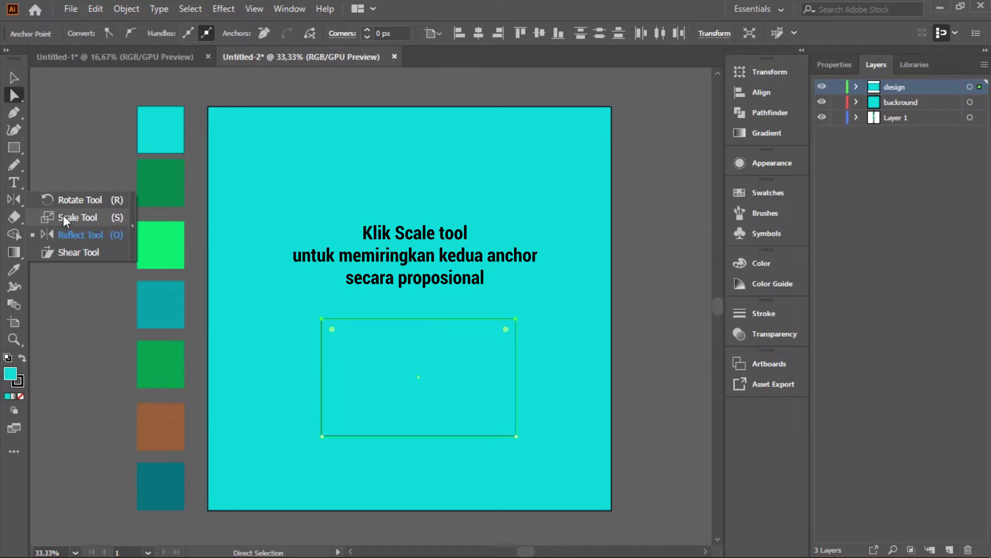
pyautogui.click(78, 218)
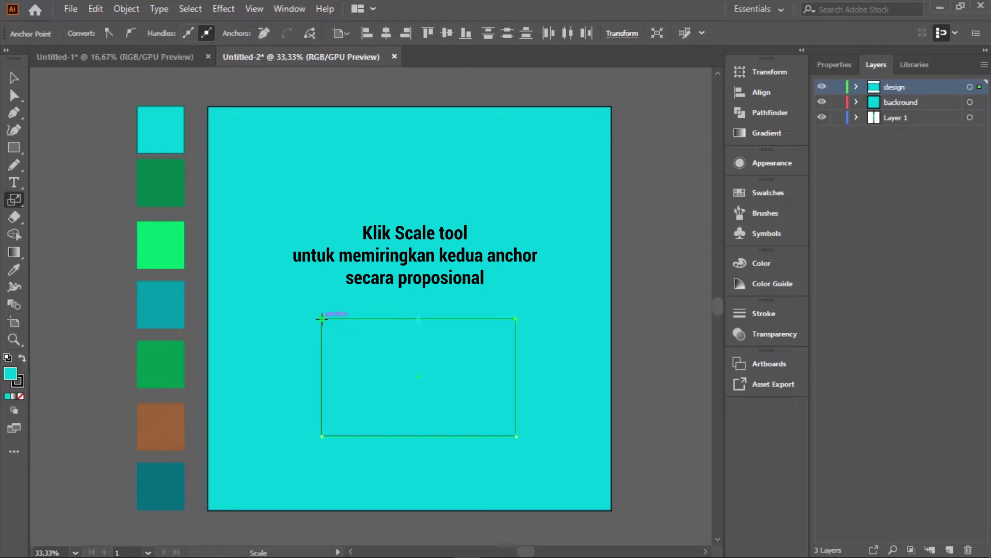
pyautogui.moveTo(321, 319); pyautogui.dragTo(296, 319)
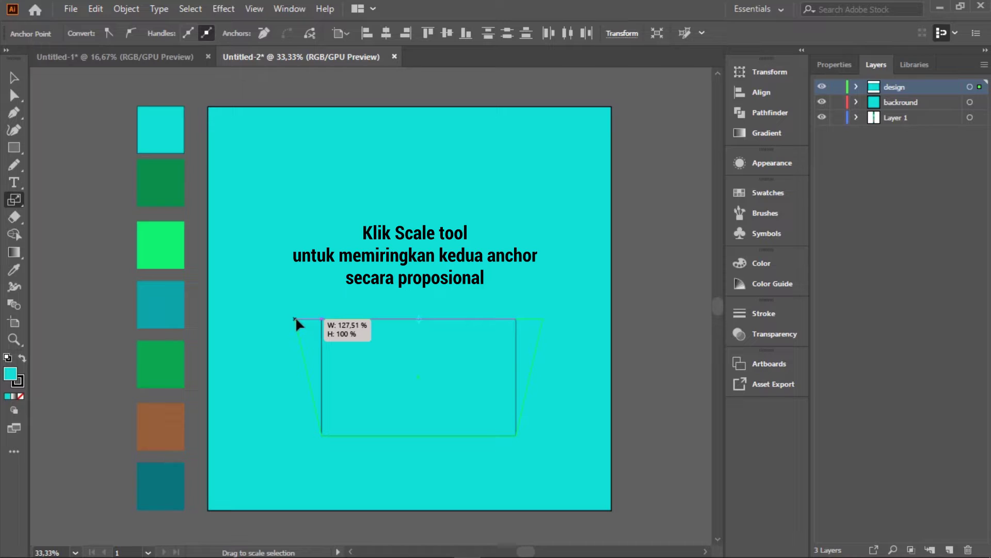
pyautogui.moveTo(295, 317); pyautogui.dragTo(292, 318)
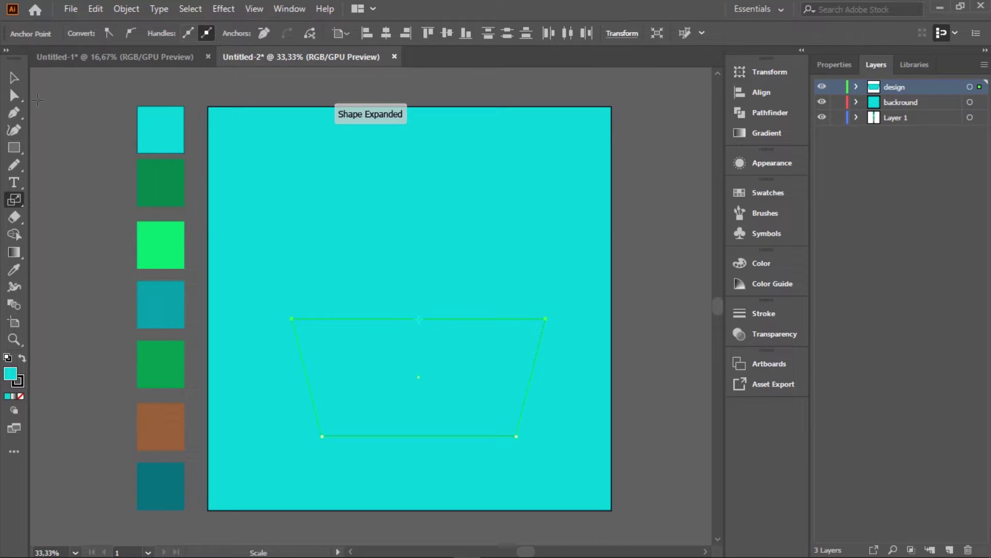
# Narrow the trapezoid slightly and move it down to be horizontally centred near the artboard's lower edge
pyautogui.click(14, 78)
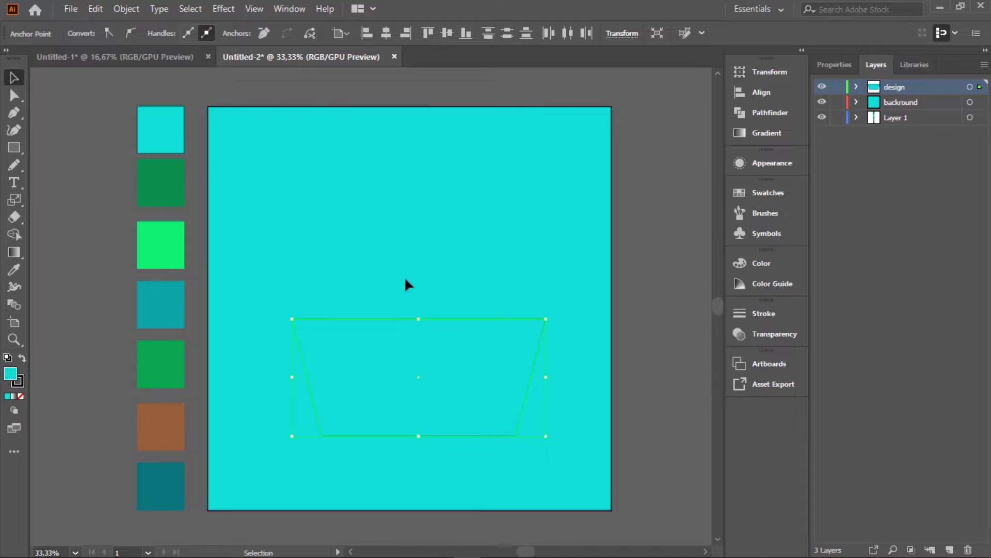
pyautogui.moveTo(548, 382); pyautogui.dragTo(525, 386)
pyautogui.click(565, 363)
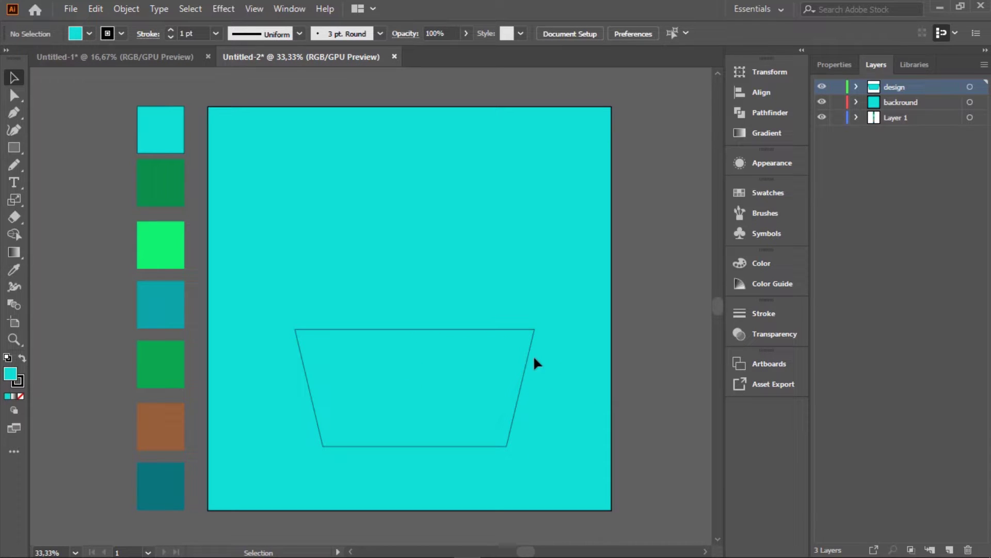
pyautogui.moveTo(525, 372); pyautogui.dragTo(517, 403)
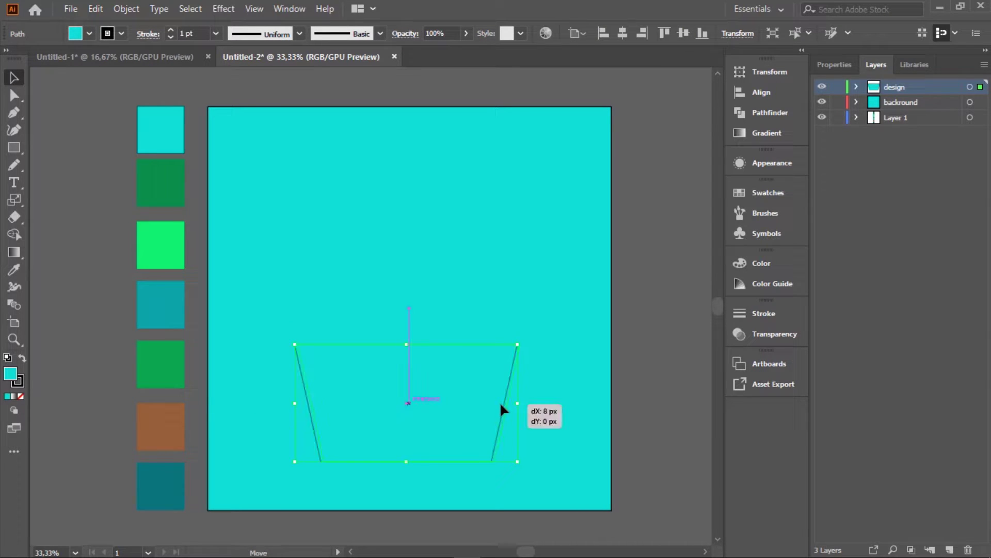
pyautogui.click(537, 394)
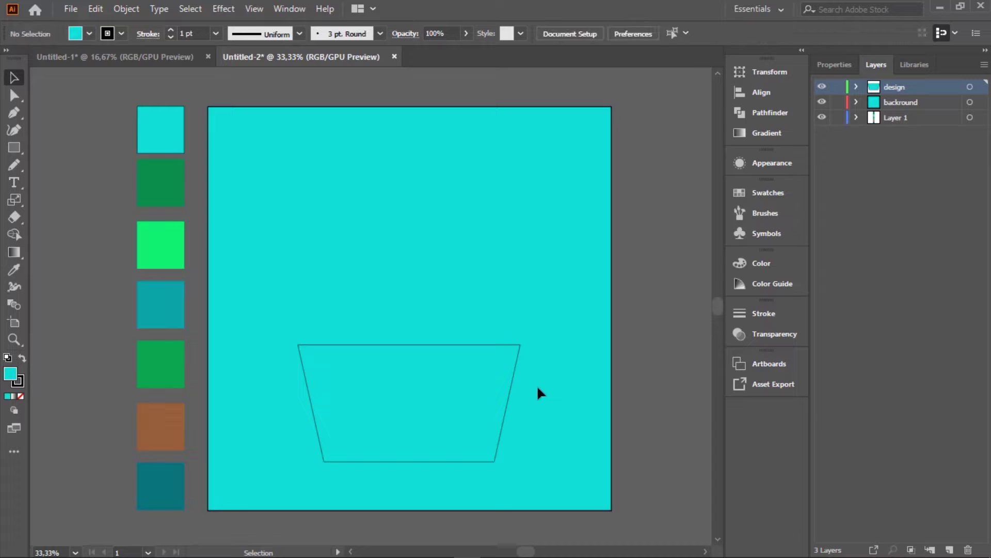
# Recolour the trapezoid pot with the medium teal of the fourth palette swatch using the Eyedropper tool
pyautogui.click(450, 405)
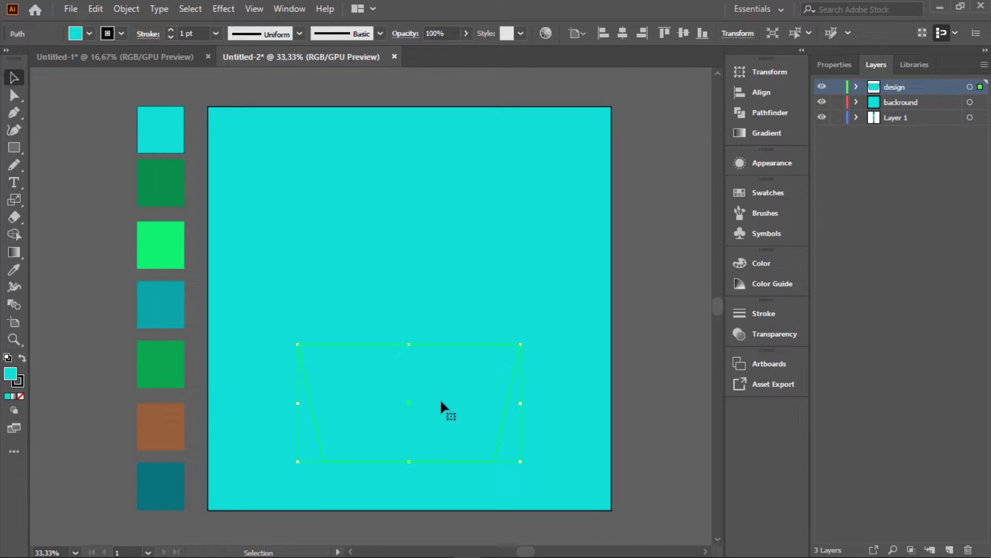
pyautogui.click(16, 270)
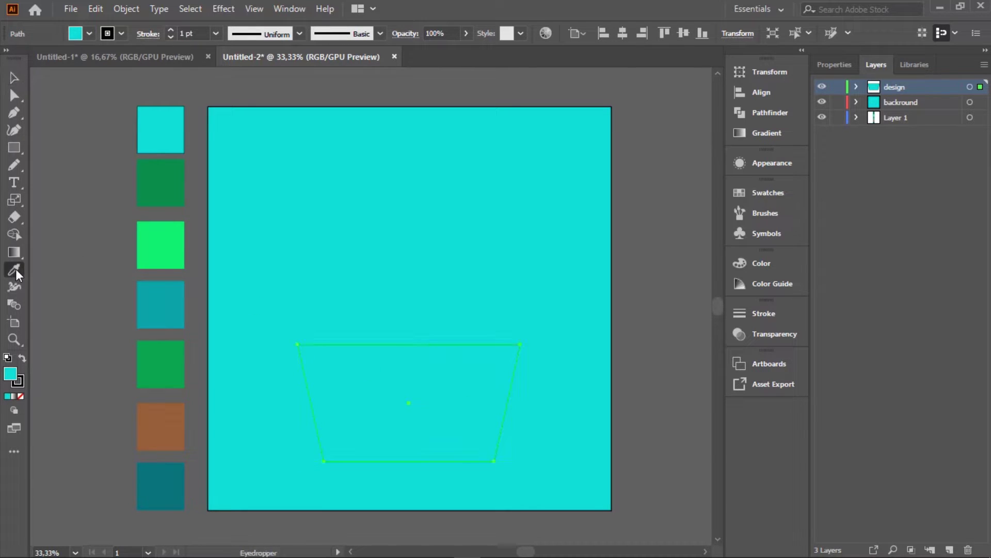
pyautogui.click(172, 305)
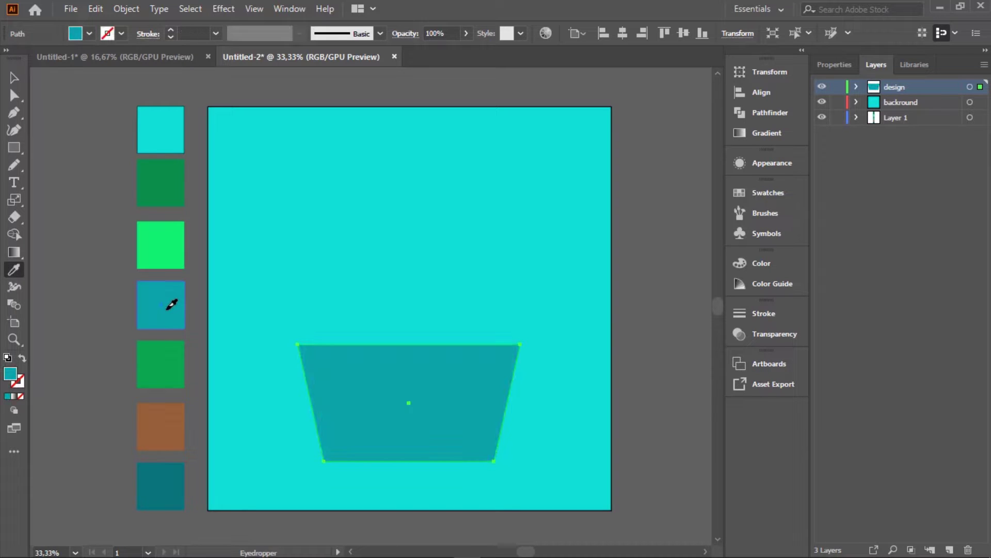
pyautogui.click(14, 76)
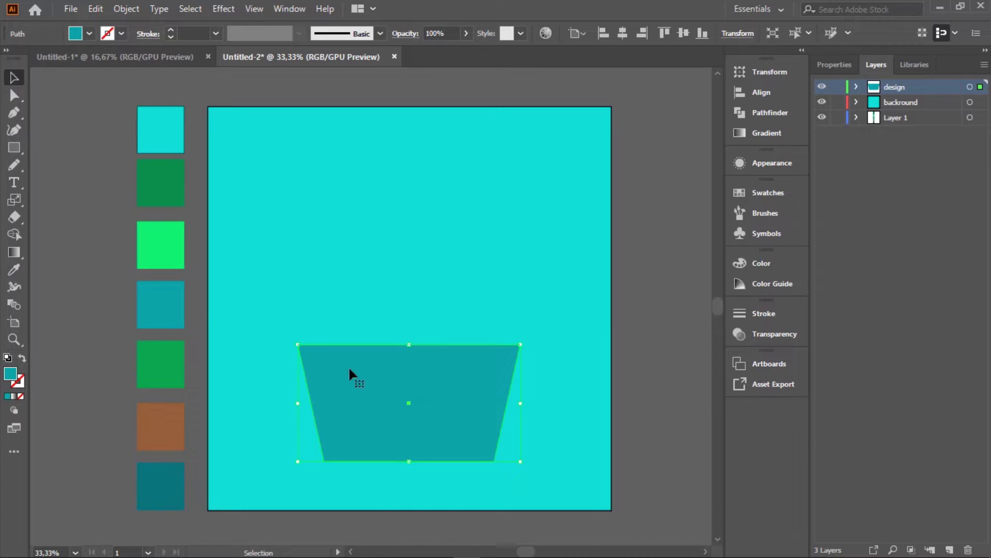
# Copy the teal pot and paste the duplicate in front at the same position
pyautogui.click(94, 9)
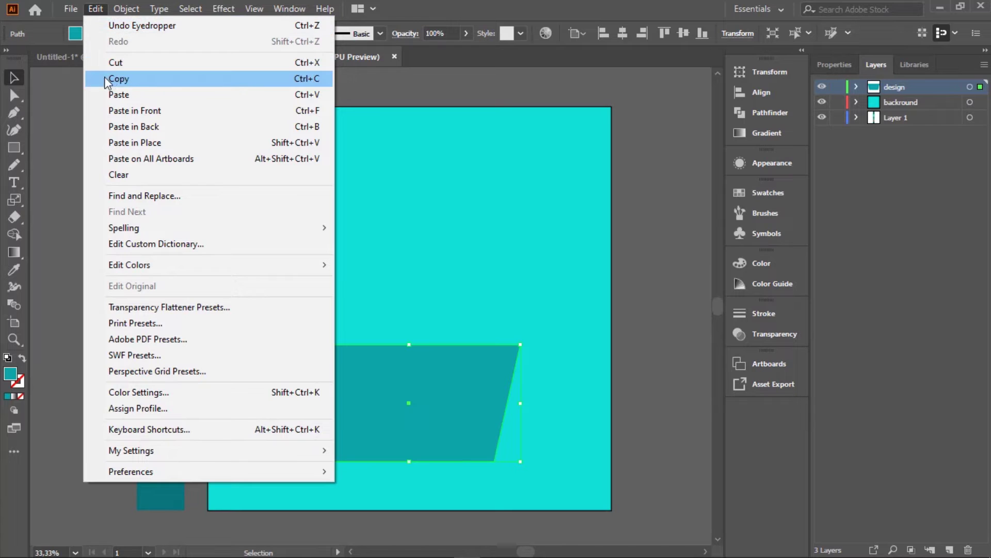
pyautogui.click(127, 77)
pyautogui.click(95, 9)
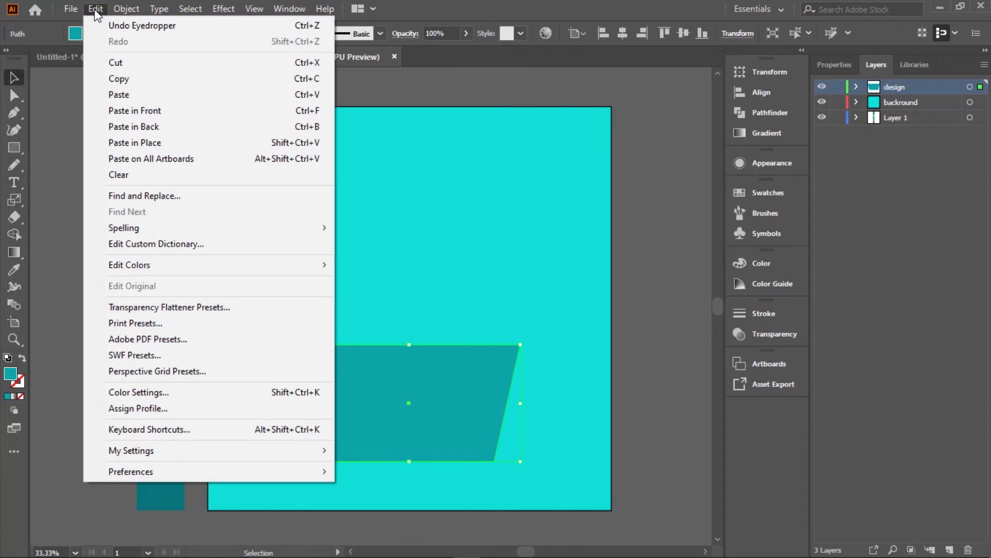
pyautogui.click(142, 110)
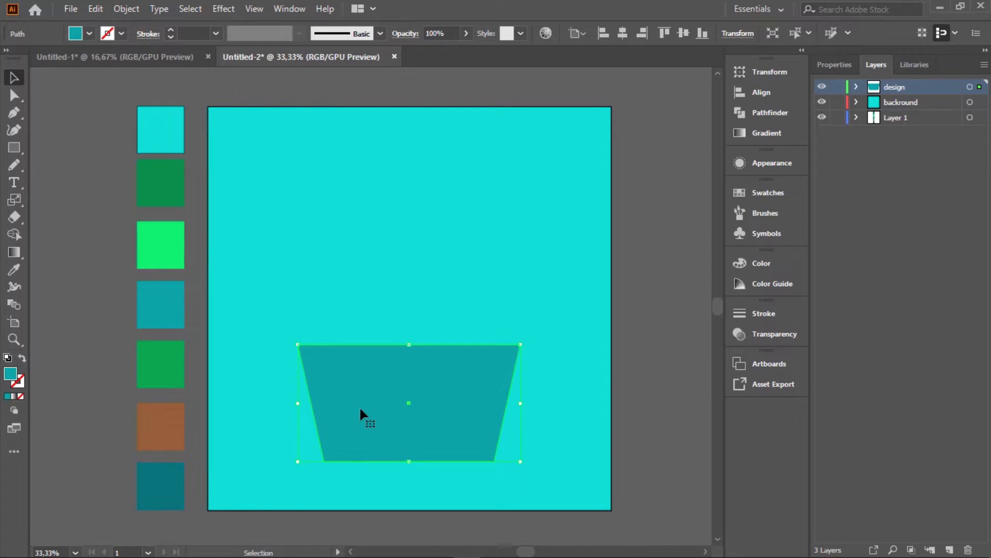
# Draw a rectangle covering the pot's left half and try the Pathfinder's Minus Front operation on it
pyautogui.click(17, 147)
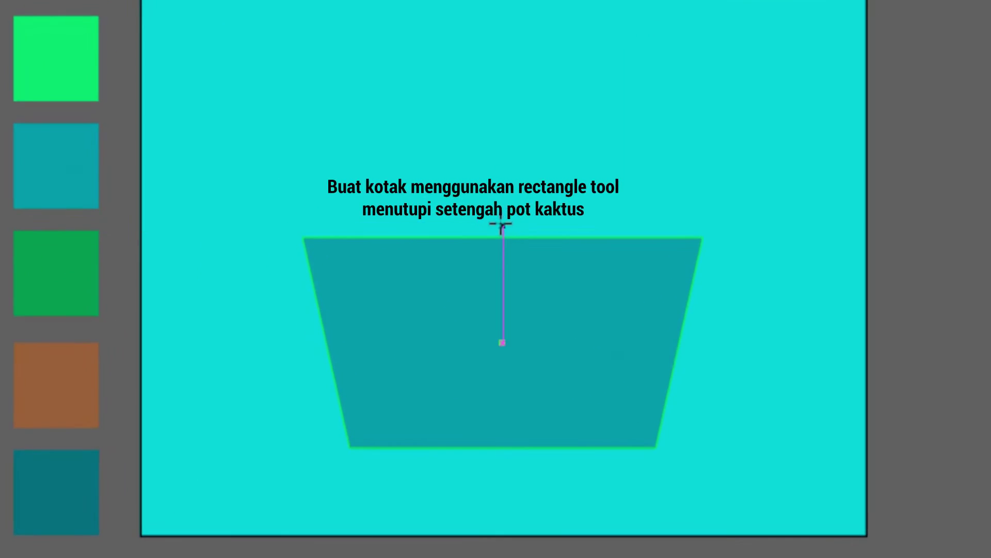
pyautogui.moveTo(503, 223); pyautogui.dragTo(277, 478)
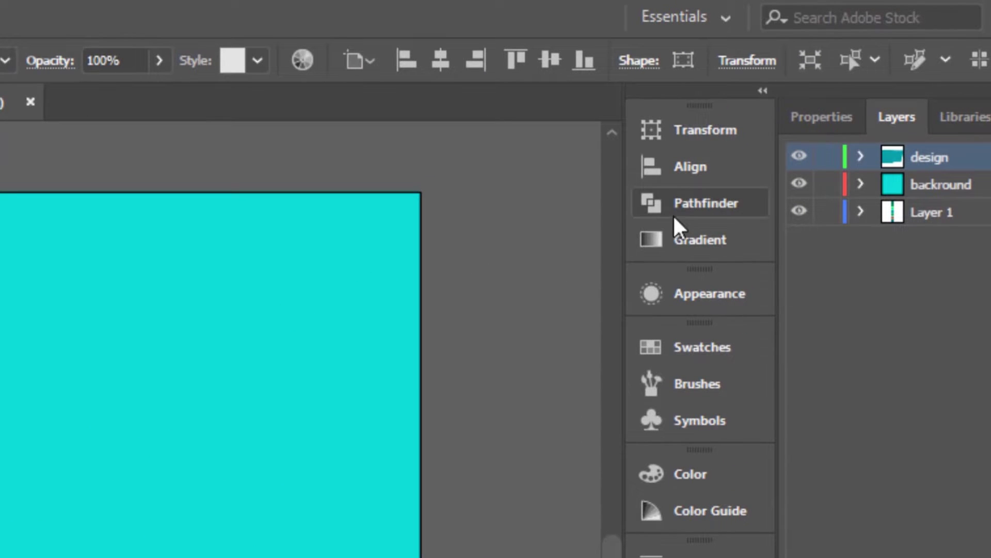
pyautogui.click(710, 208)
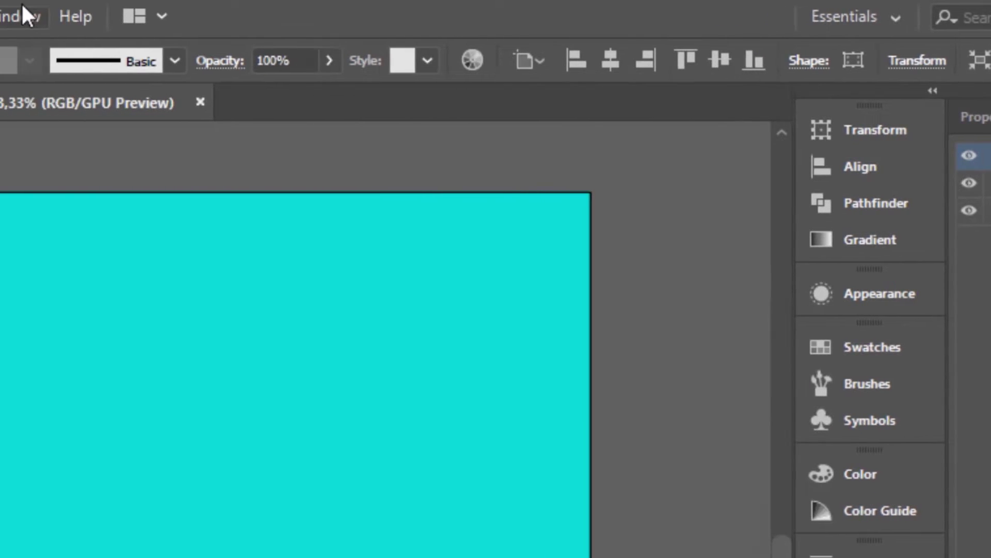
pyautogui.click(182, 16)
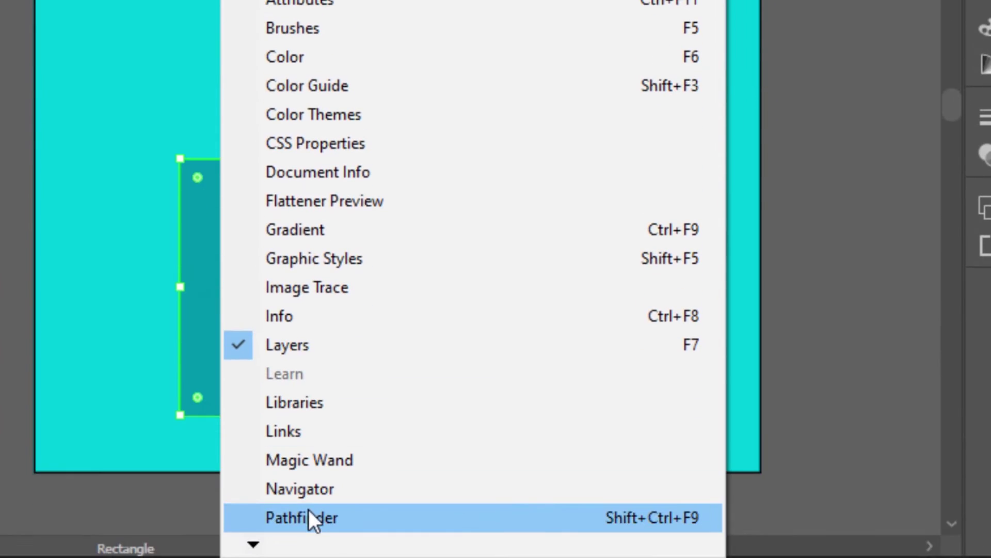
pyautogui.click(382, 531)
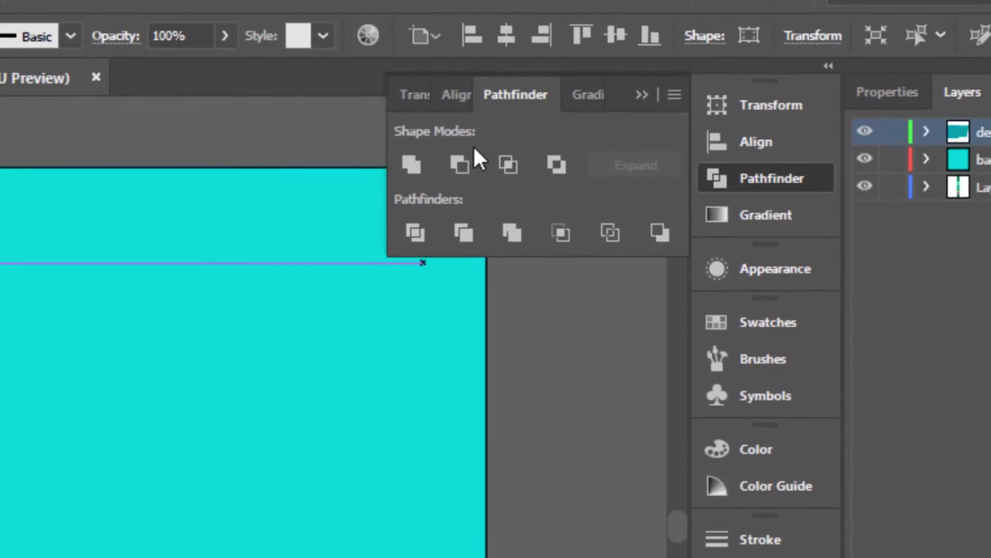
pyautogui.click(449, 176)
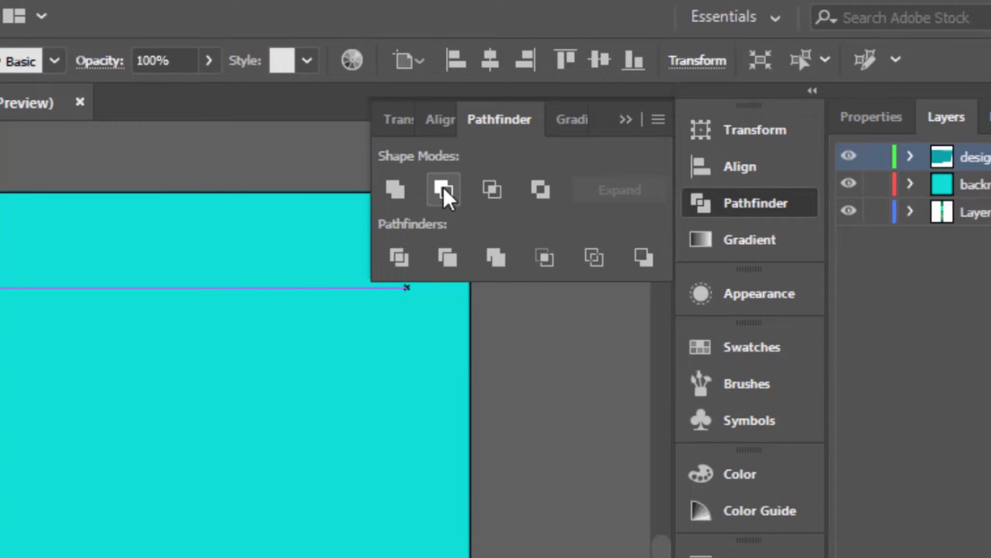
pyautogui.click(624, 119)
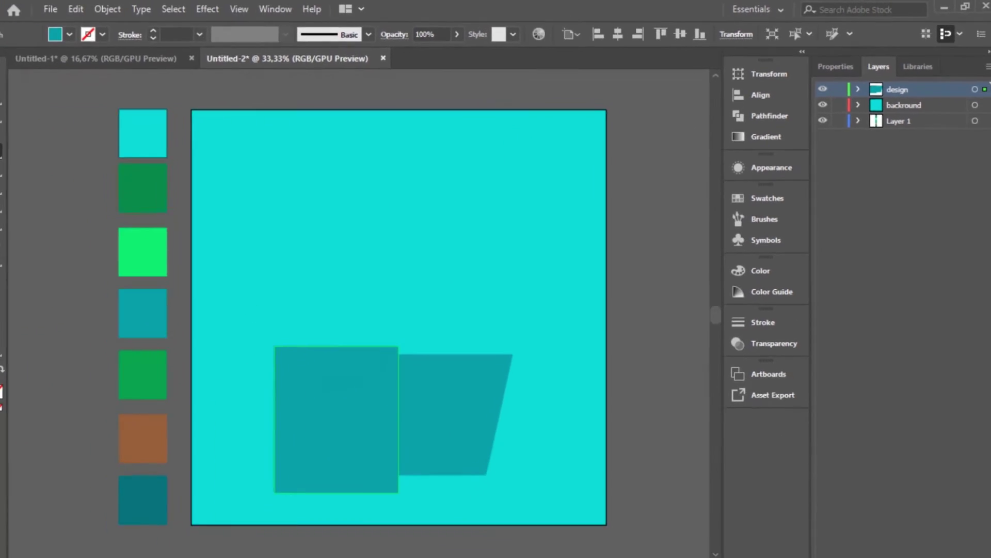
# Subtract the covering rectangle from the duplicate pot with Pathfinder Minus Front, leaving only its right half
pyautogui.keyDown('shift'); pyautogui.click(484, 392); pyautogui.keyUp('shift')
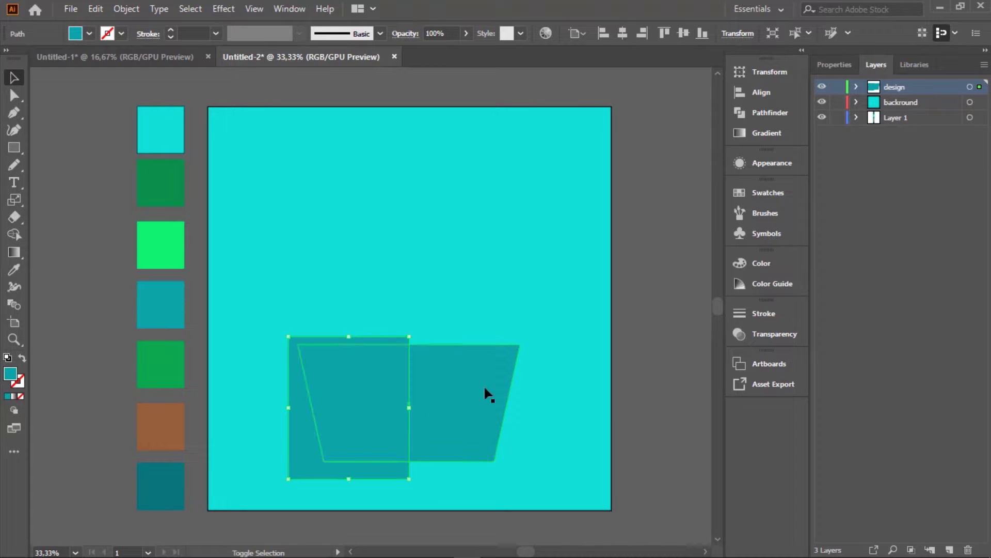
pyautogui.keyDown('shift'); pyautogui.click(463, 387); pyautogui.keyUp('shift')
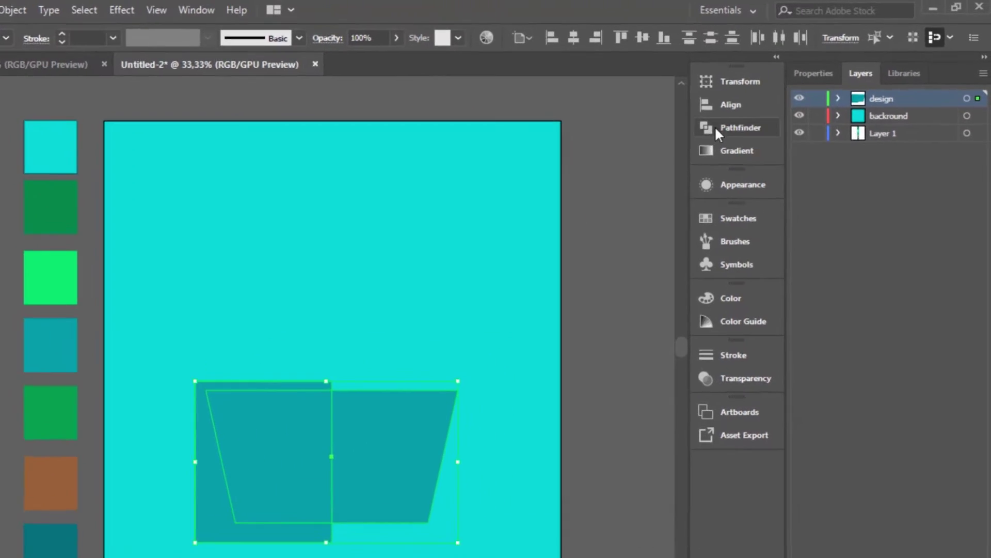
pyautogui.click(764, 112)
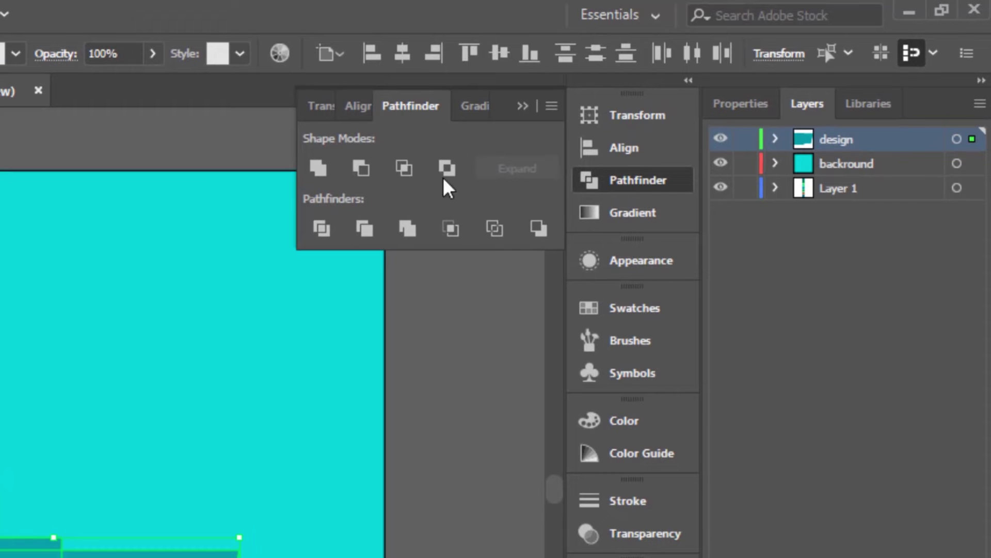
pyautogui.click(362, 168)
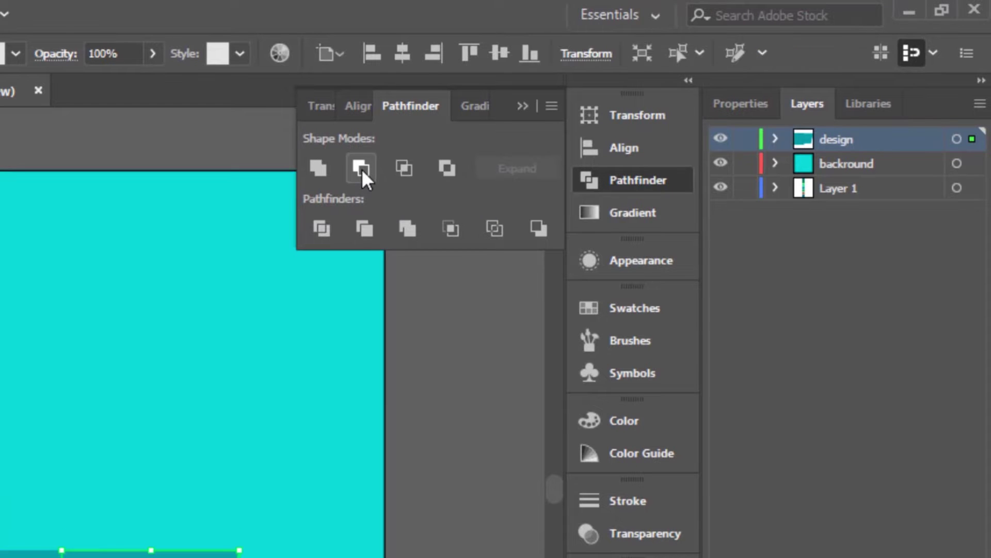
pyautogui.click(523, 105)
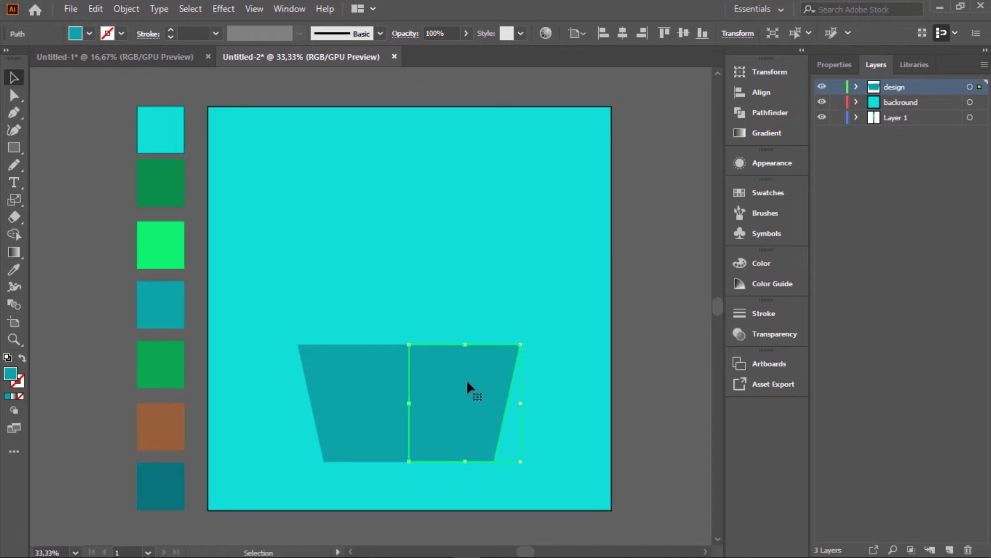
# Recolour the pot's right half with the dark teal of the last palette swatch using the Eyedropper tool
pyautogui.click(8, 270)
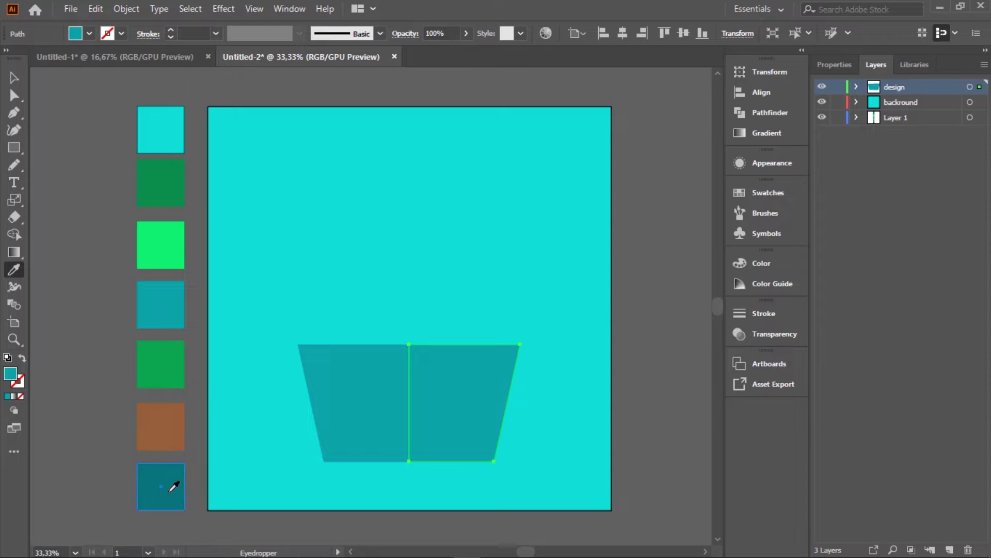
pyautogui.click(174, 486)
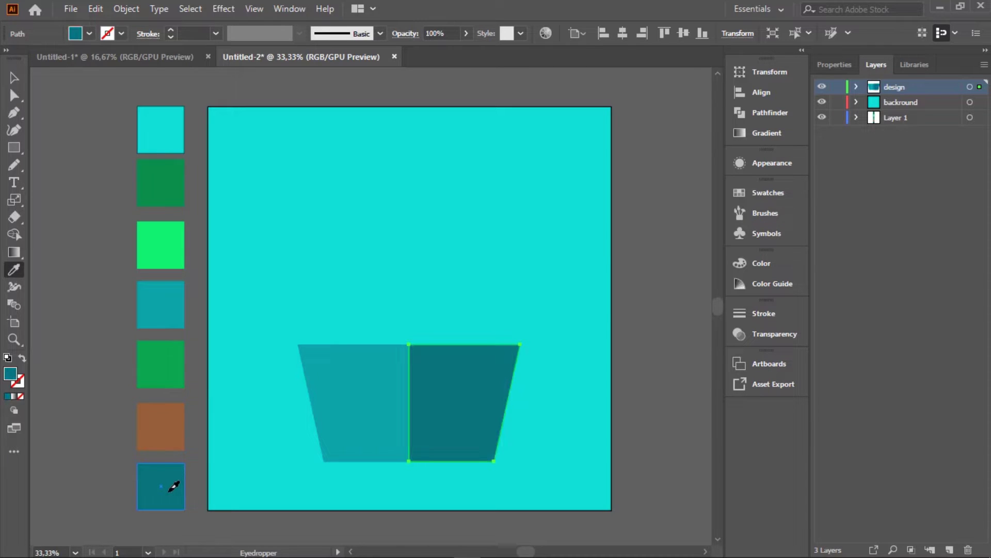
pyautogui.click(14, 78)
pyautogui.click(88, 219)
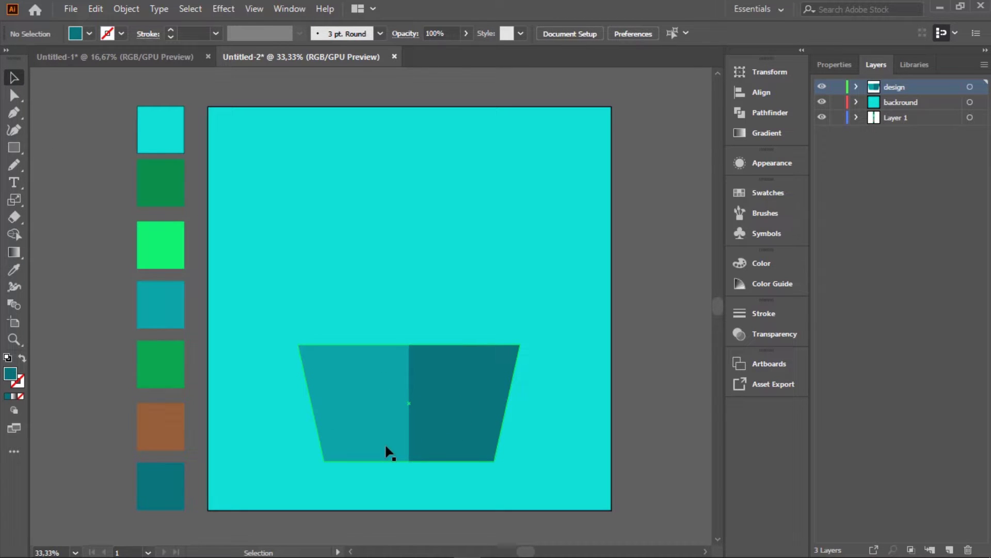
# Draw a thin rectangle along the pot's top edge as soil and sample the brown palette swatch for its fill
pyautogui.click(20, 148)
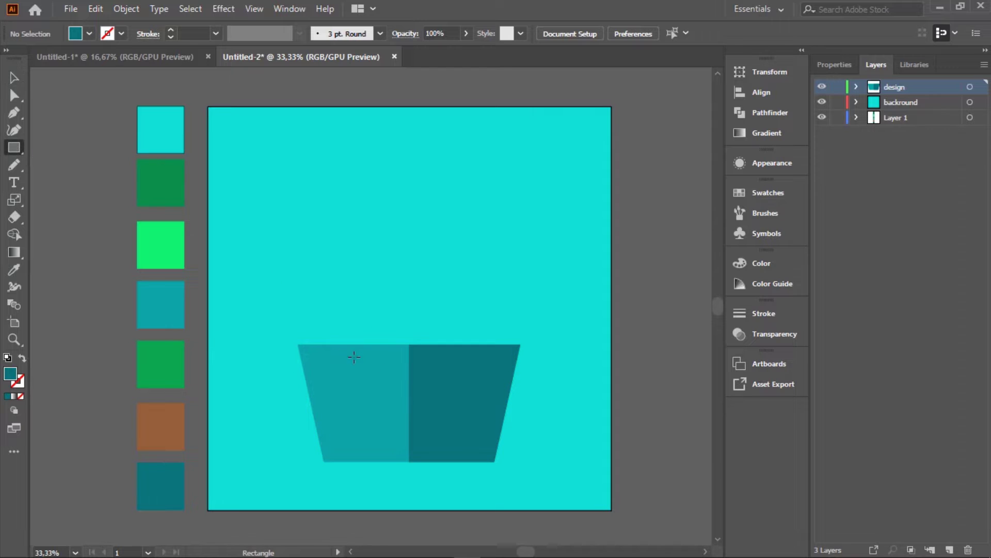
pyautogui.moveTo(315, 343); pyautogui.dragTo(501, 341)
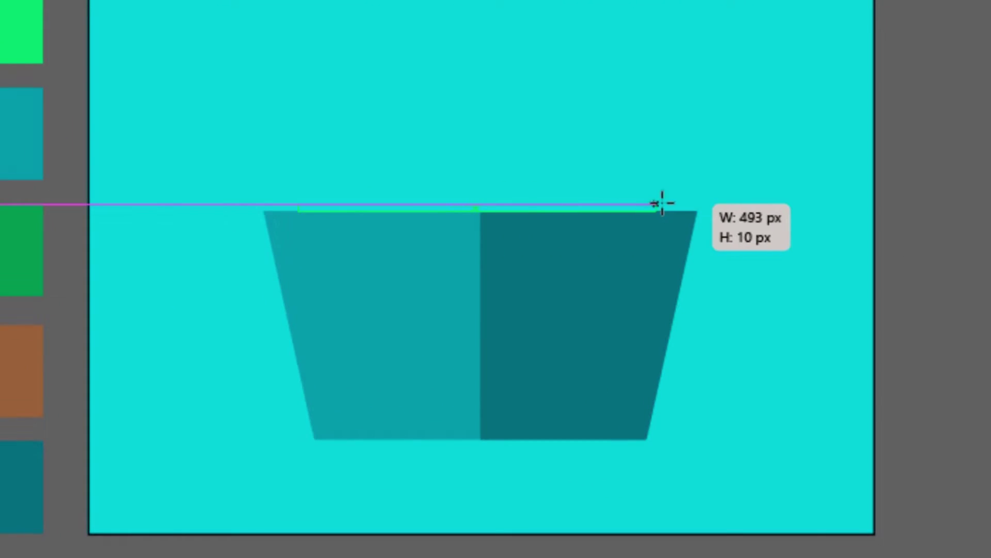
pyautogui.moveTo(663, 203); pyautogui.dragTo(687, 193)
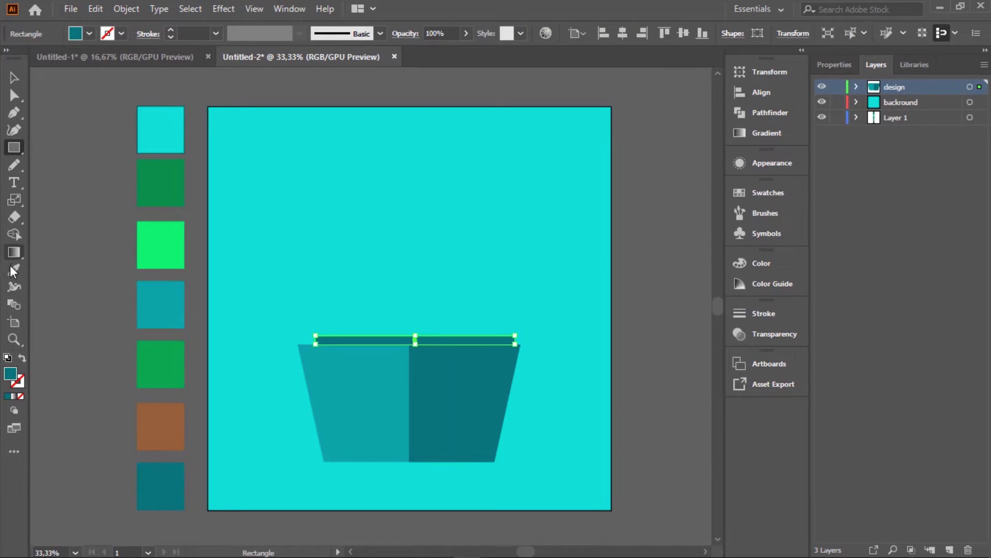
pyautogui.click(14, 270)
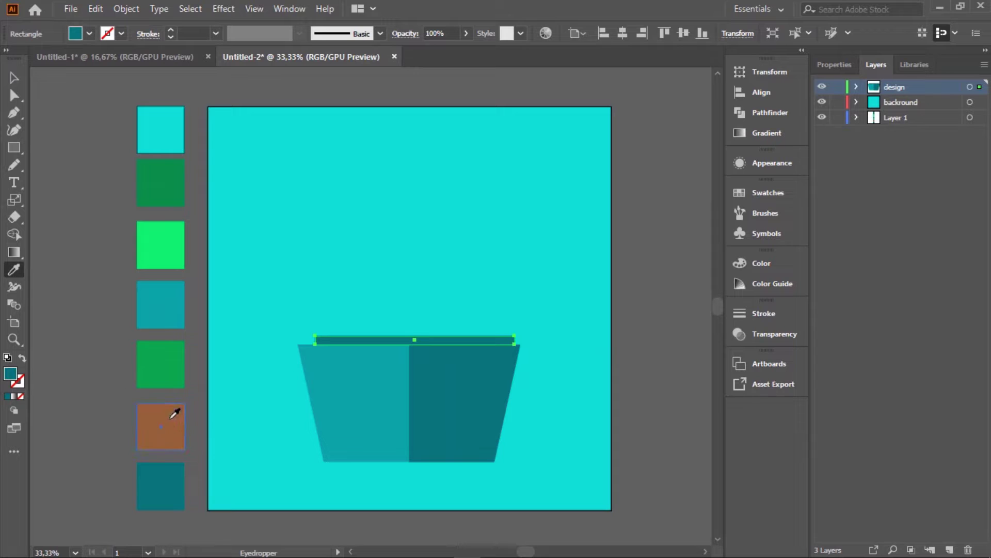
pyautogui.click(174, 416)
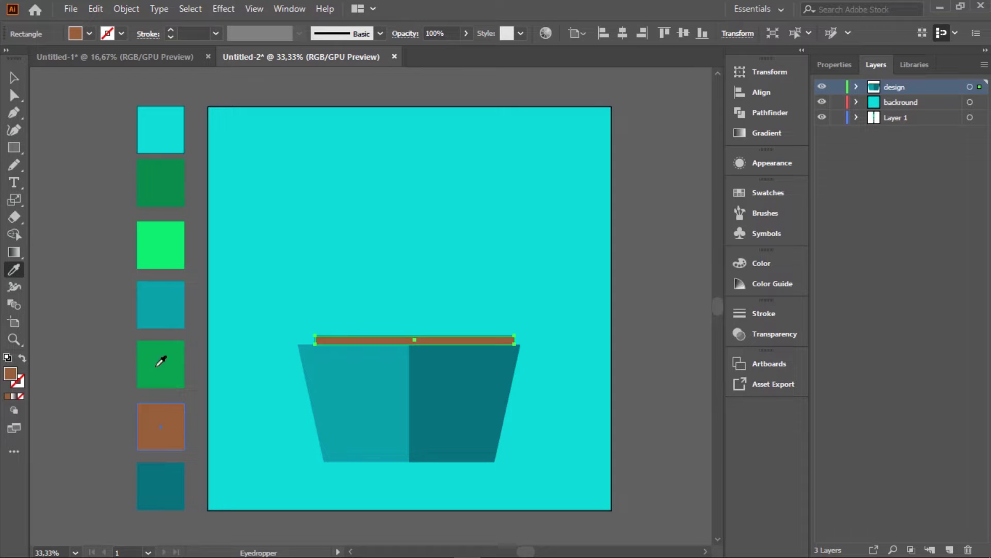
pyautogui.click(14, 78)
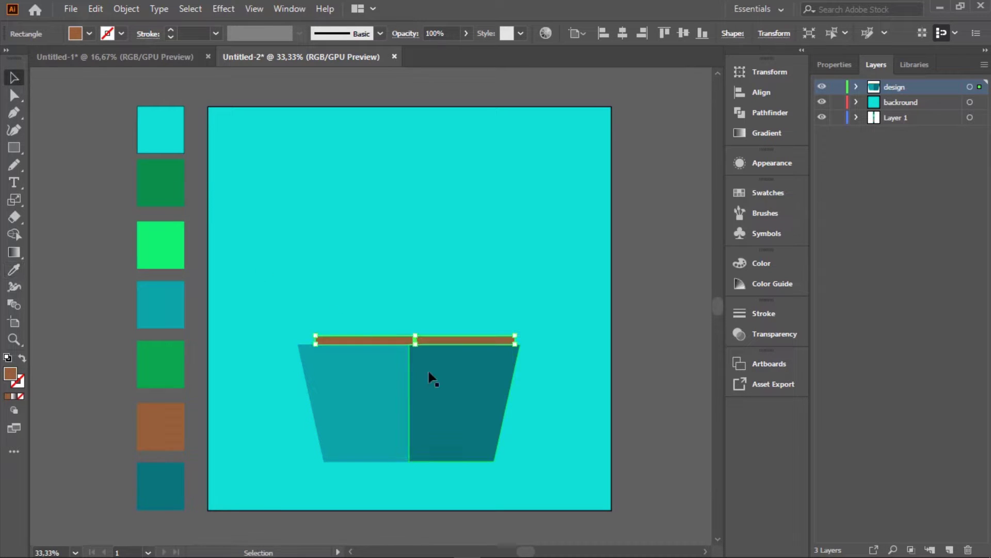
# Round the two upper corners of the brown soil strip and centre it horizontally on the artboard
pyautogui.scroll(3, 419, 351)
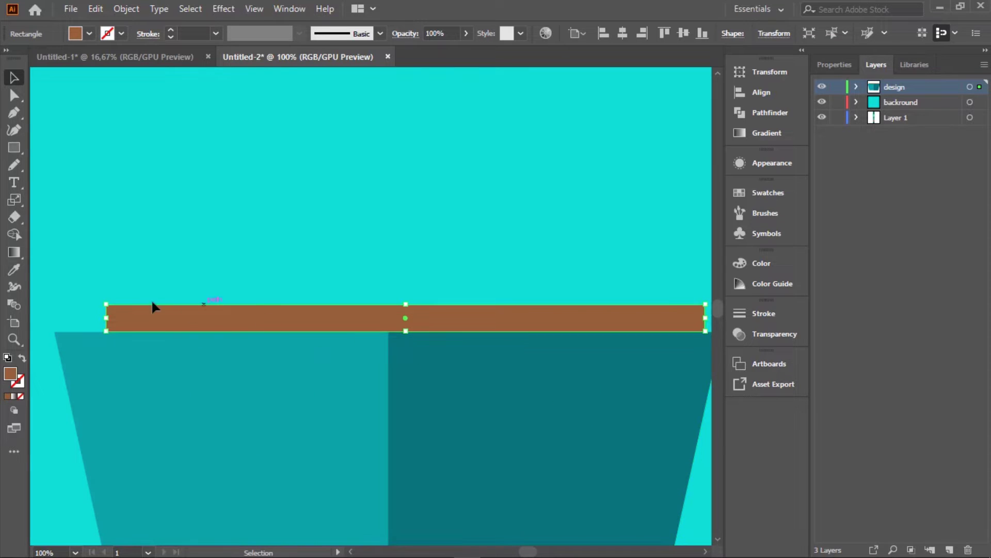
pyautogui.click(14, 96)
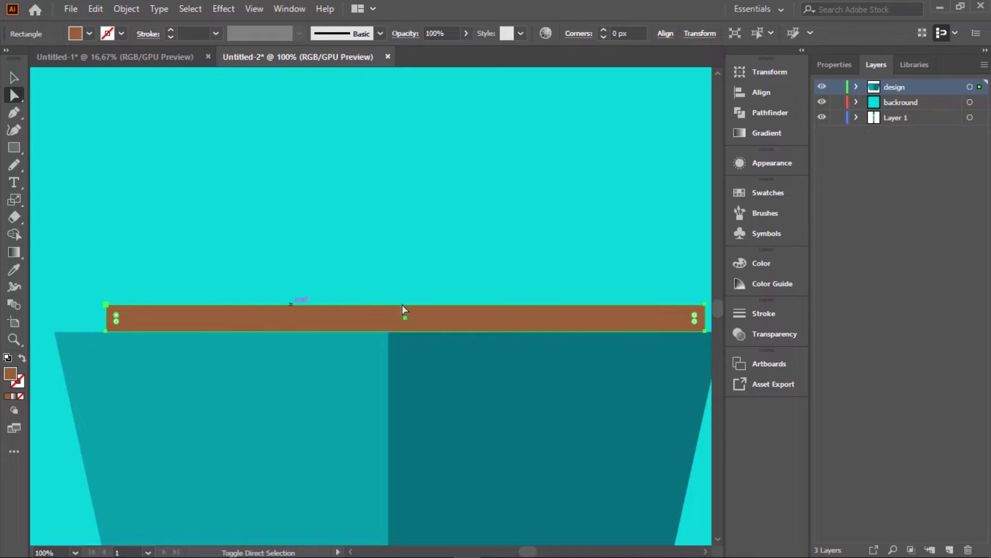
pyautogui.moveTo(694, 317); pyautogui.dragTo(659, 335)
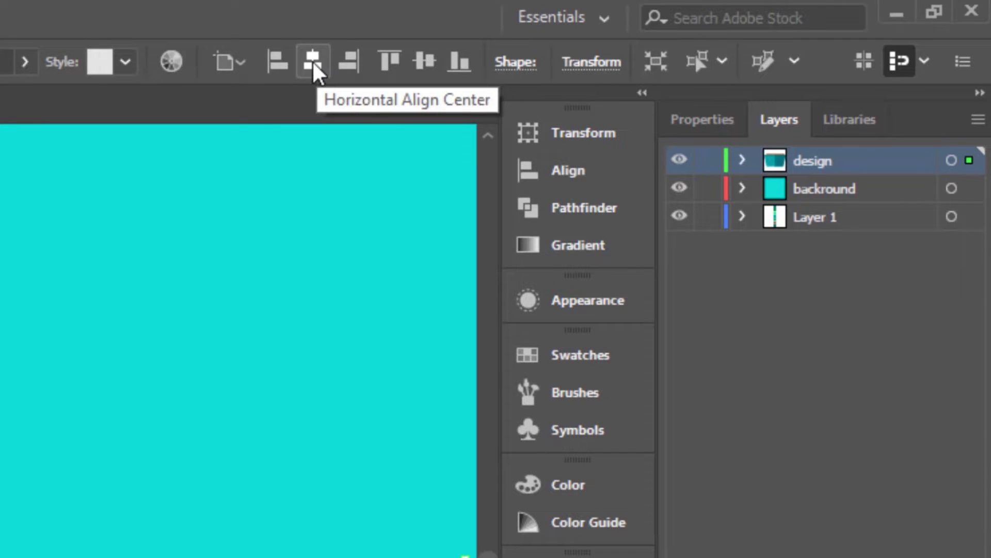
pyautogui.click(313, 62)
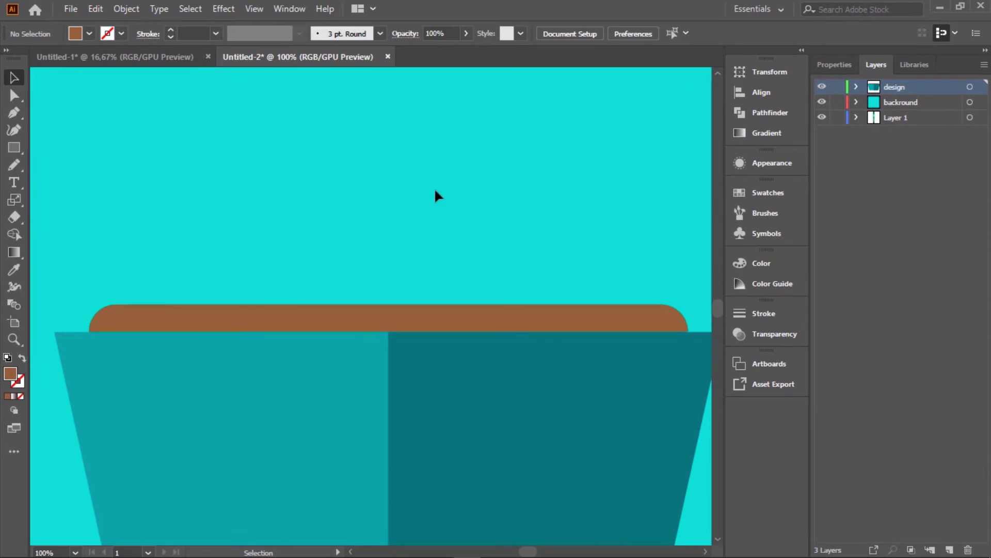
pyautogui.click(418, 410)
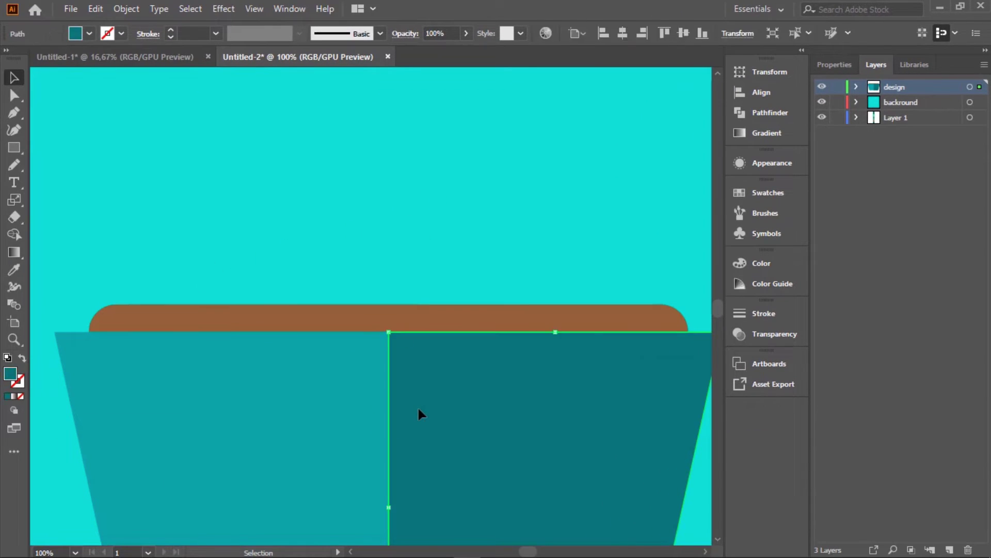
pyautogui.keyDown('shift'); pyautogui.click(361, 399); pyautogui.keyUp('shift')
pyautogui.click(512, 248)
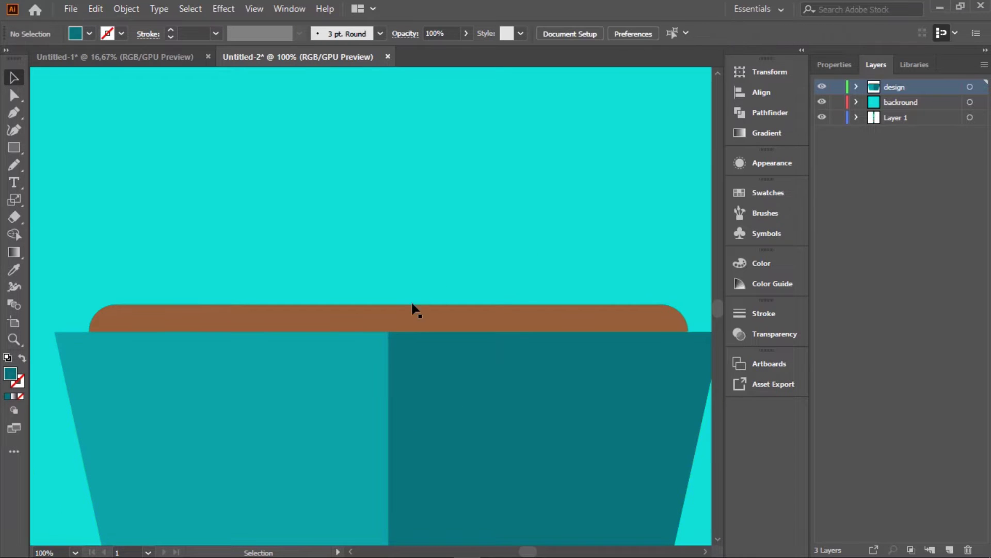
# Draw a tall, narrow rectangle standing on the soil strip as the cactus stem
pyautogui.click(14, 149)
pyautogui.scroll(-2, 445, 239)
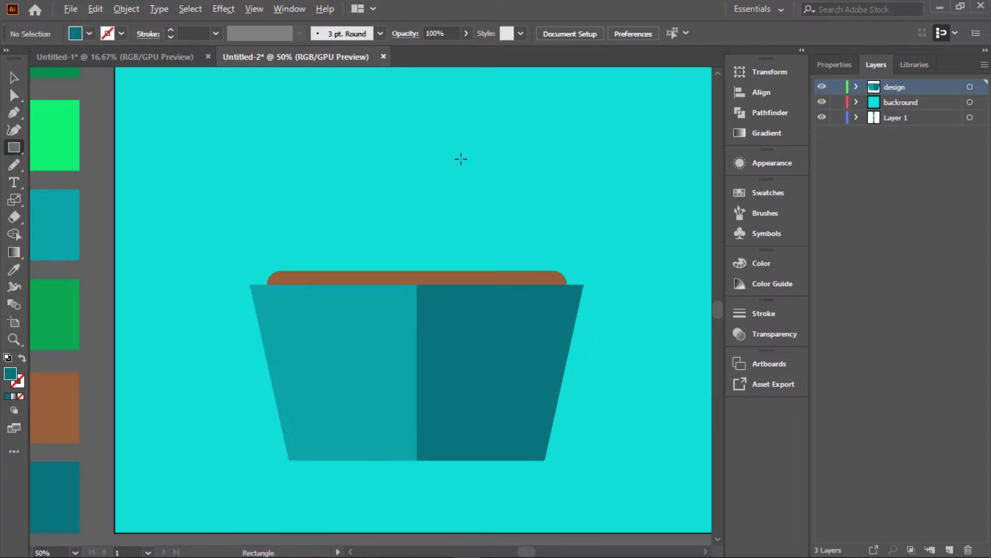
pyautogui.scroll(3, 465, 157)
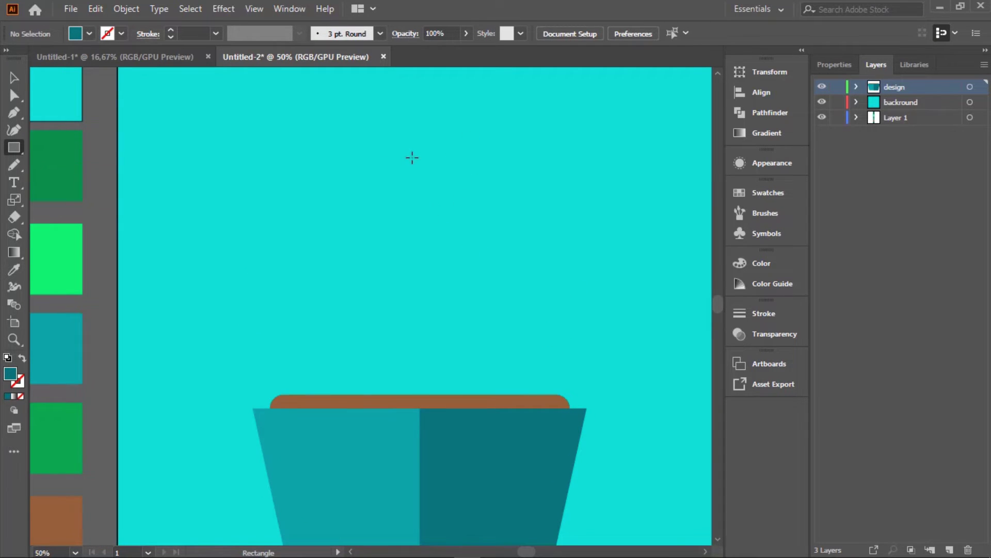
pyautogui.moveTo(385, 160); pyautogui.dragTo(482, 394)
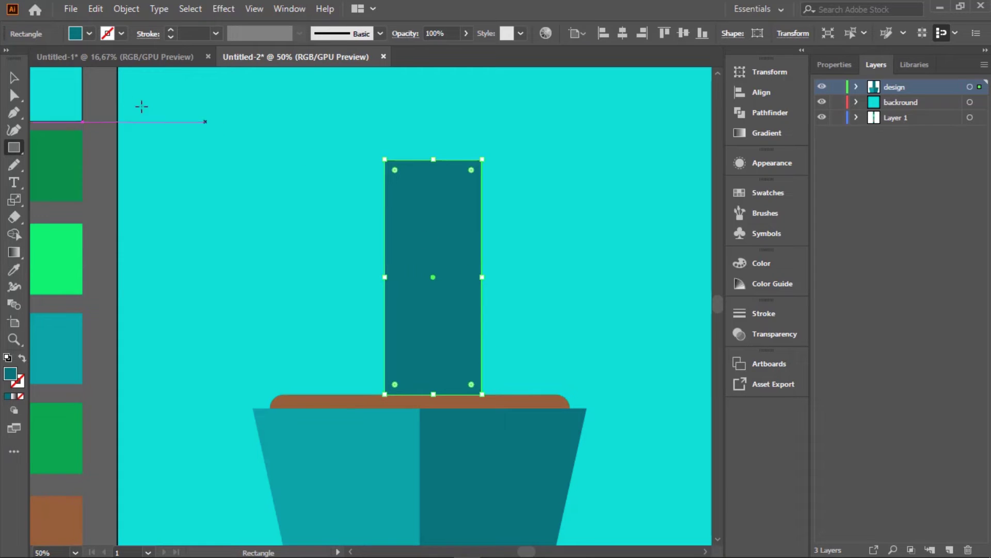
# Lift the stem rectangle off the soil and taper it by scaling its two bottom anchor points closer together
pyautogui.click(7, 98)
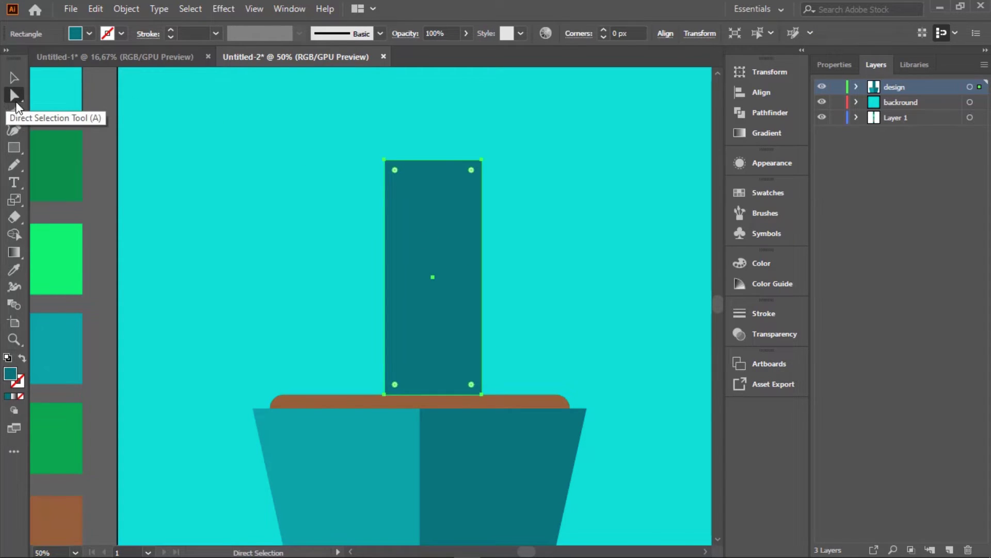
pyautogui.moveTo(426, 311); pyautogui.dragTo(427, 265)
pyautogui.moveTo(342, 312); pyautogui.dragTo(464, 367)
pyautogui.moveTo(533, 374); pyautogui.dragTo(532, 374)
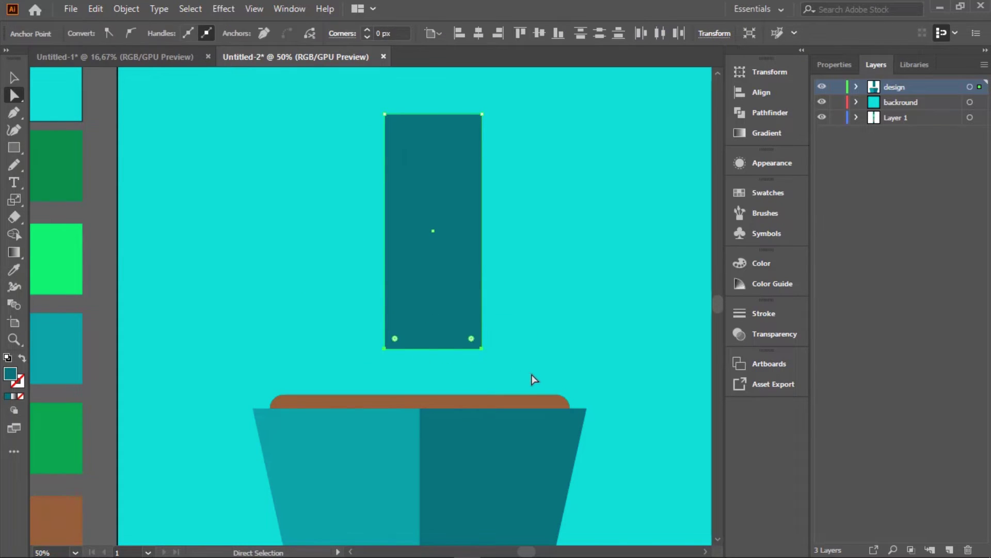
pyautogui.click(10, 202)
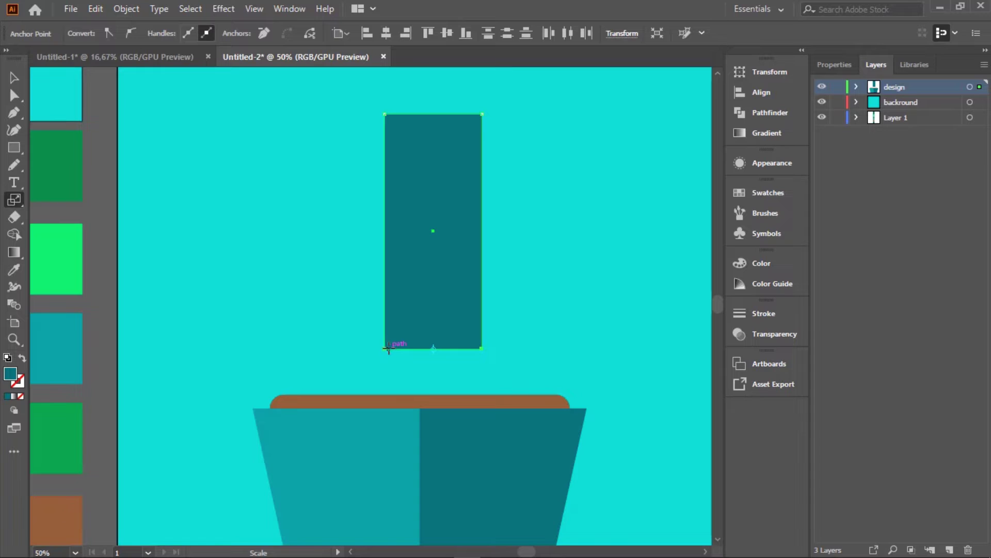
pyautogui.moveTo(386, 347); pyautogui.dragTo(401, 349)
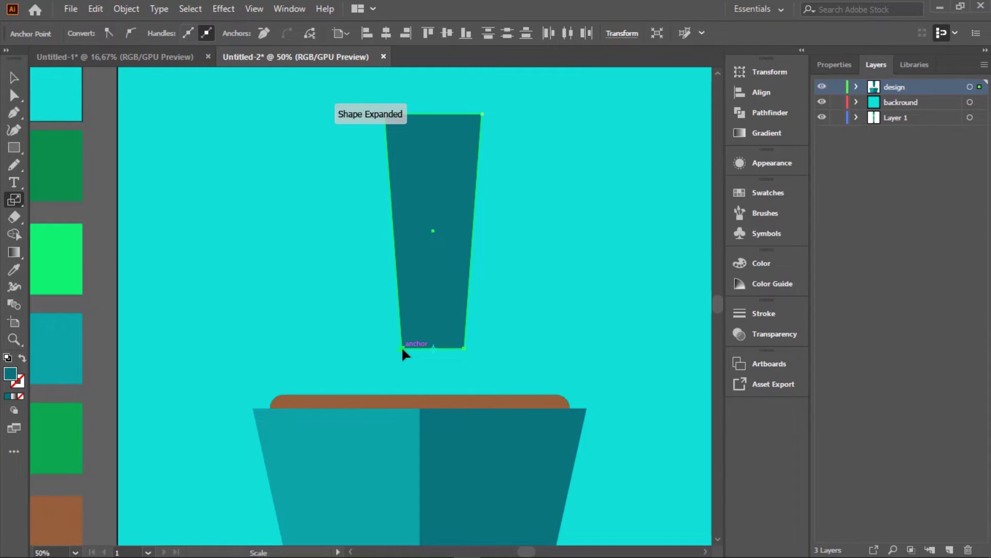
# Round the stem's two top corners fully, to a radius of about 80 px
pyautogui.click(14, 96)
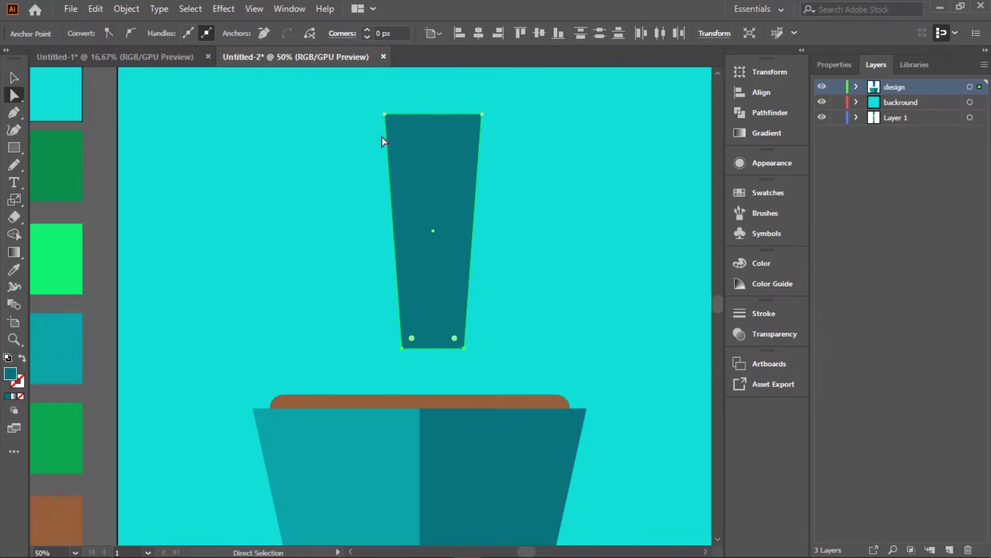
pyautogui.moveTo(360, 92); pyautogui.dragTo(449, 141)
pyautogui.moveTo(513, 152); pyautogui.dragTo(513, 153)
pyautogui.moveTo(395, 125); pyautogui.dragTo(441, 162)
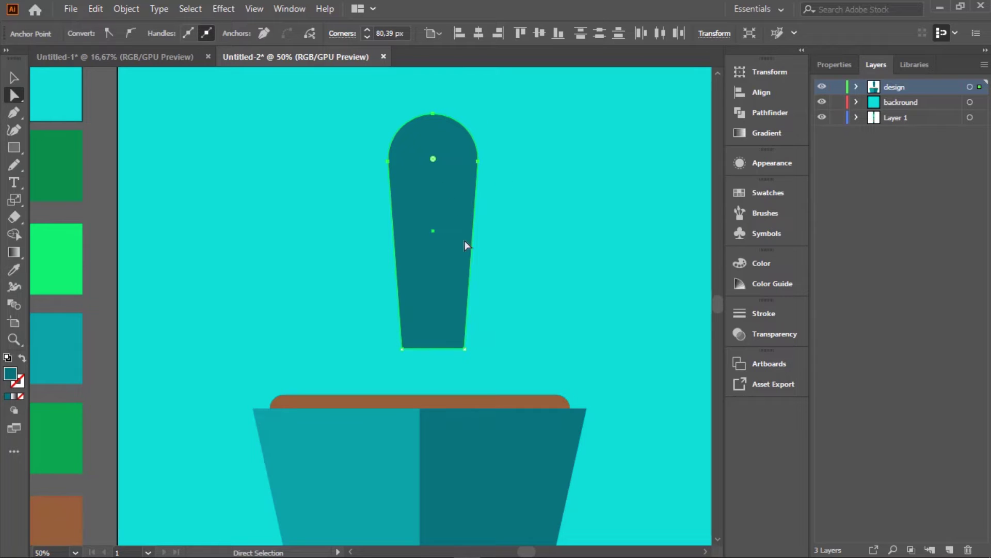
# Move the rounded stem down onto the soil, centred over the pot, and deselect it
pyautogui.press('v')
pyautogui.moveTo(457, 281); pyautogui.dragTo(444, 315)
pyautogui.click(514, 287)
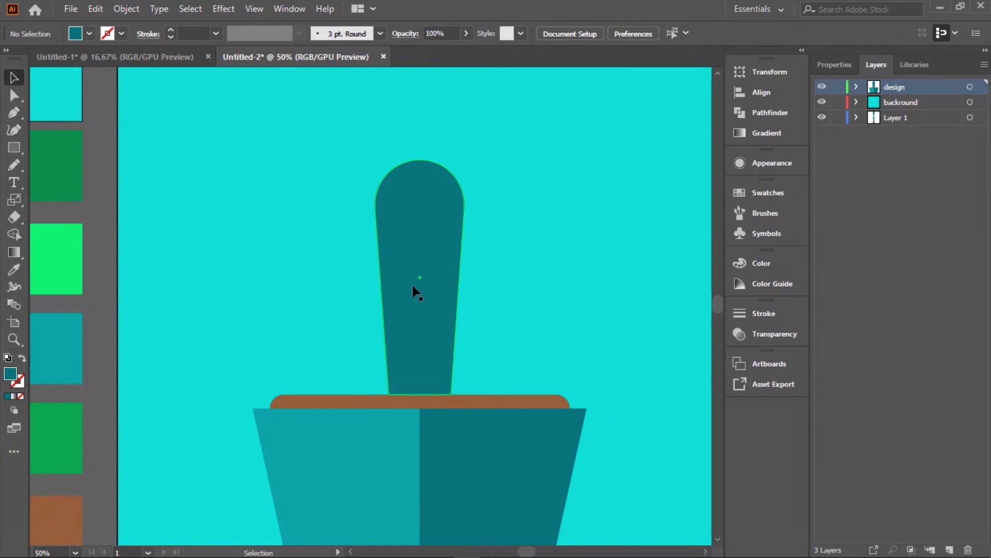
# Recolour the cactus stem with the dark green of the second palette swatch using the Eyedropper tool
pyautogui.click(426, 233)
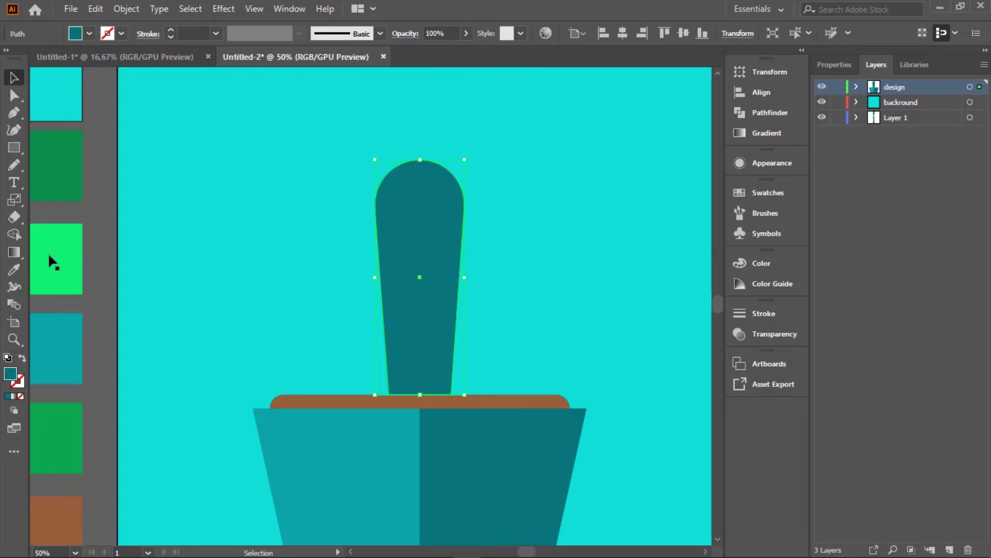
pyautogui.click(13, 271)
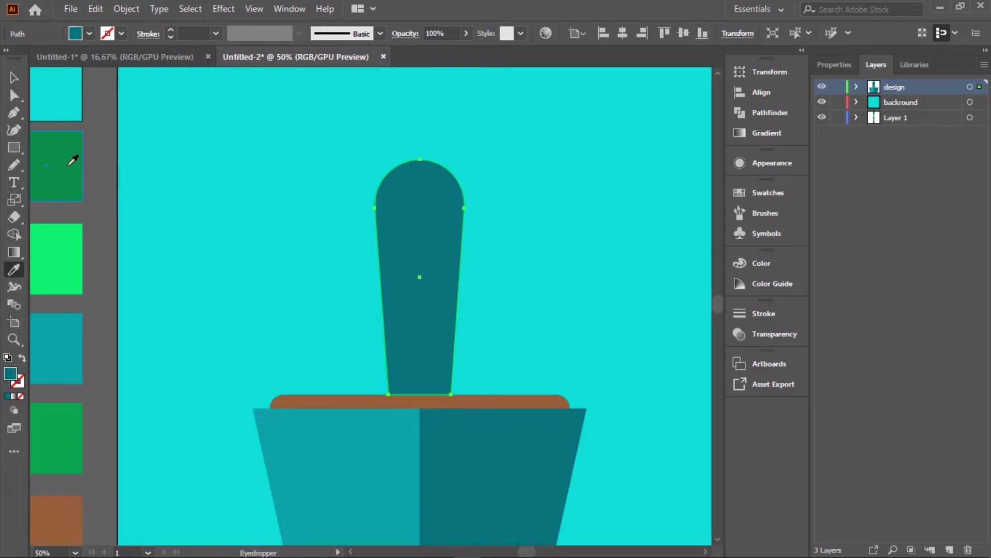
pyautogui.click(64, 169)
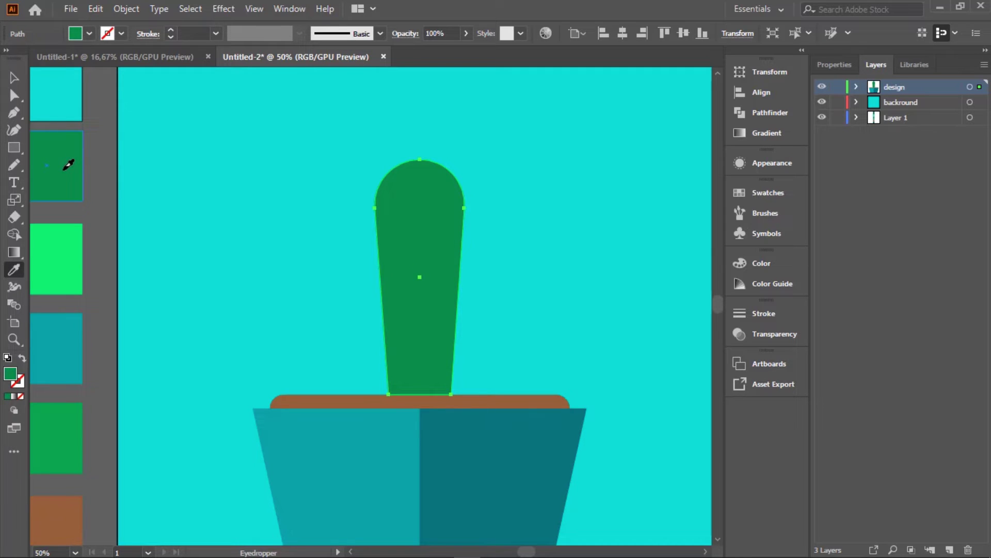
pyautogui.click(13, 78)
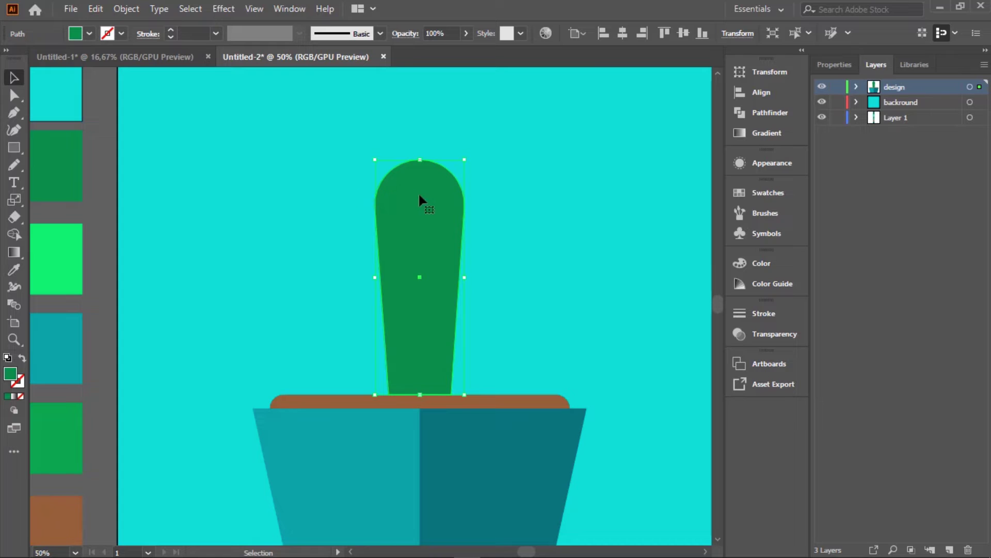
# Duplicate the dark green cactus stem by copying it and pasting the copy directly in front
pyautogui.click(94, 8)
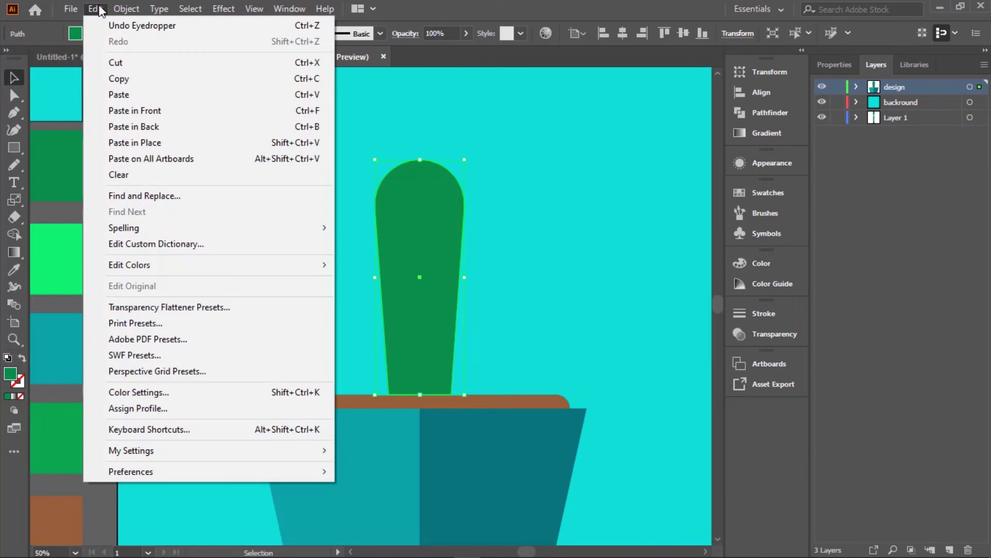
pyautogui.click(122, 78)
pyautogui.click(92, 11)
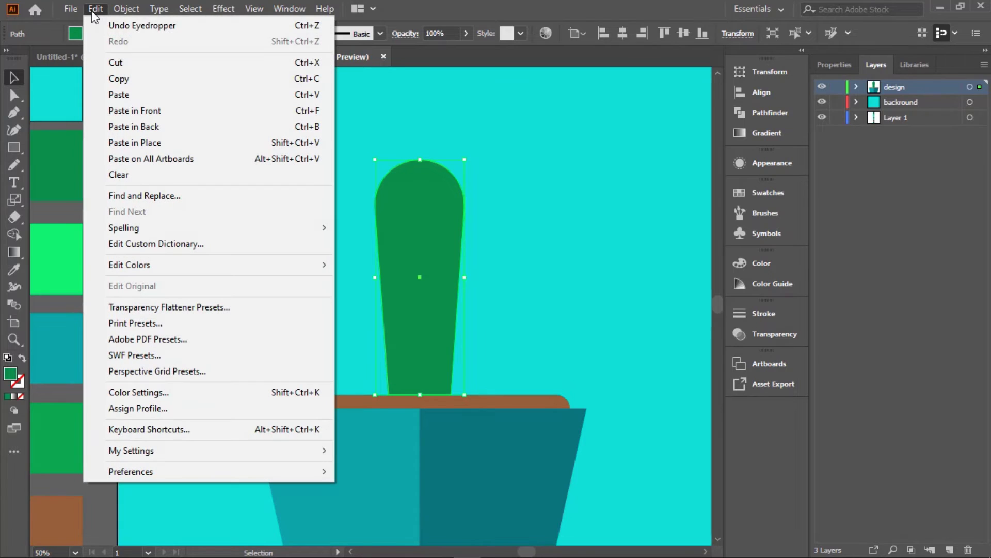
pyautogui.click(141, 110)
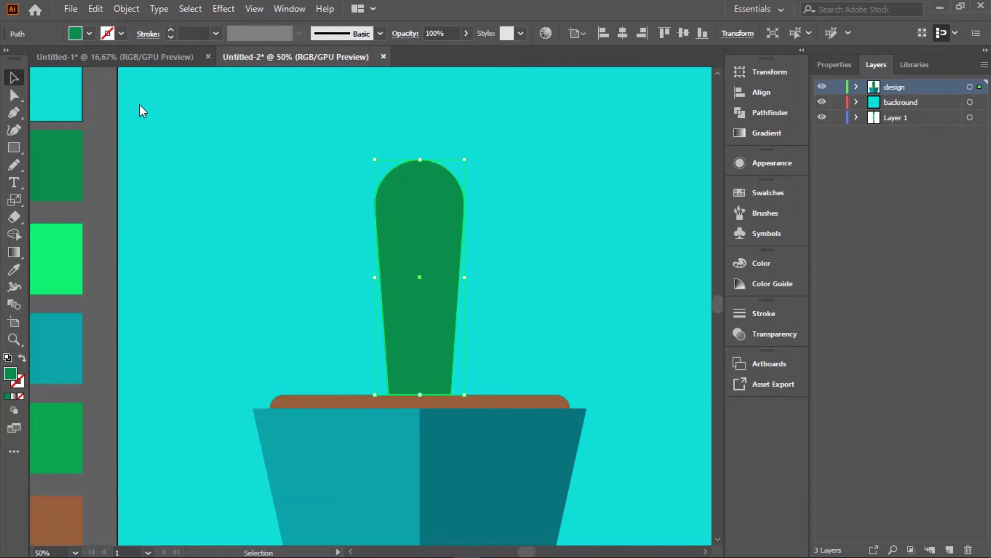
# Draw a rectangle over the stem's left half up to its centre line and subtract it from the stem copy with Minus Front
pyautogui.click(14, 147)
pyautogui.moveTo(418, 137); pyautogui.dragTo(349, 419)
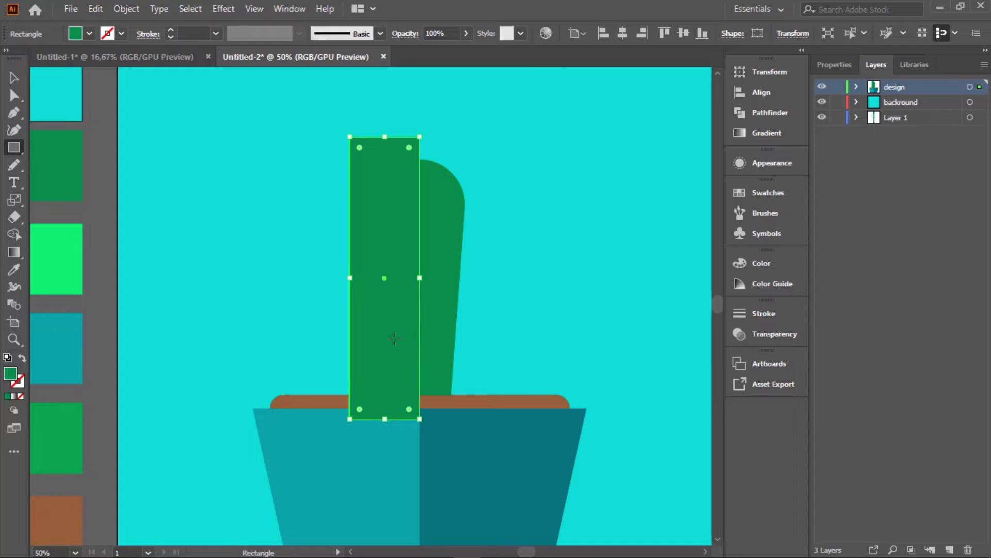
pyautogui.click(15, 80)
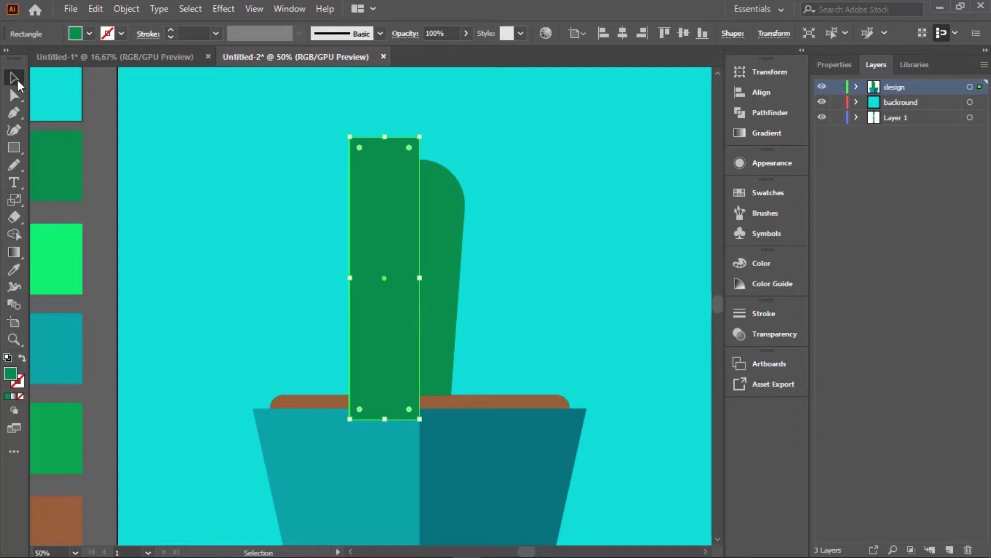
pyautogui.keyDown('shift'); pyautogui.click(434, 227); pyautogui.keyUp('shift')
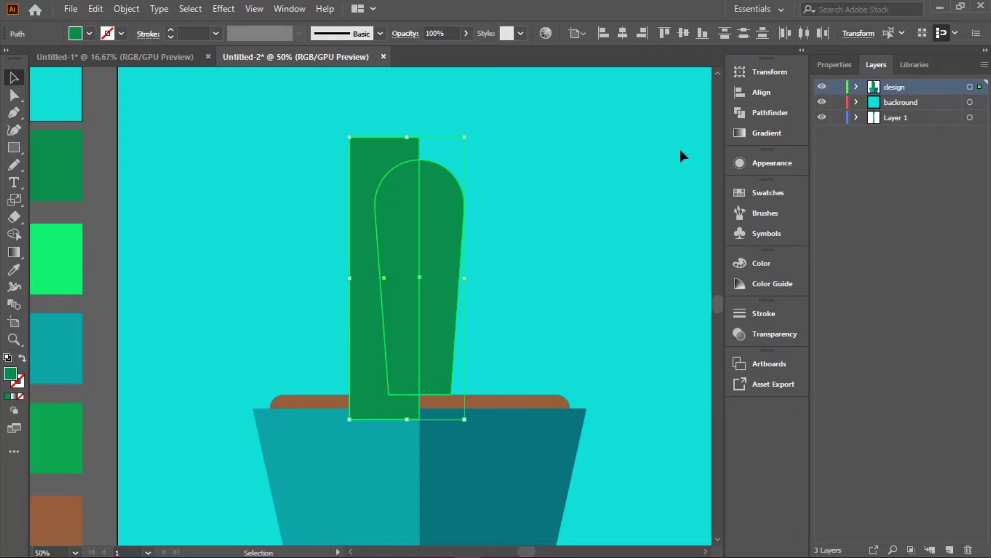
pyautogui.click(751, 120)
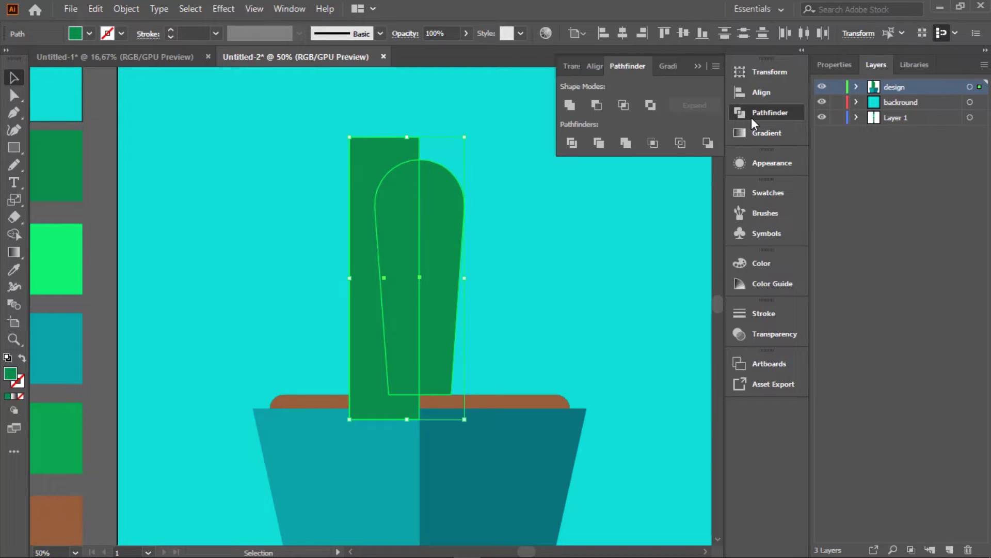
pyautogui.click(603, 108)
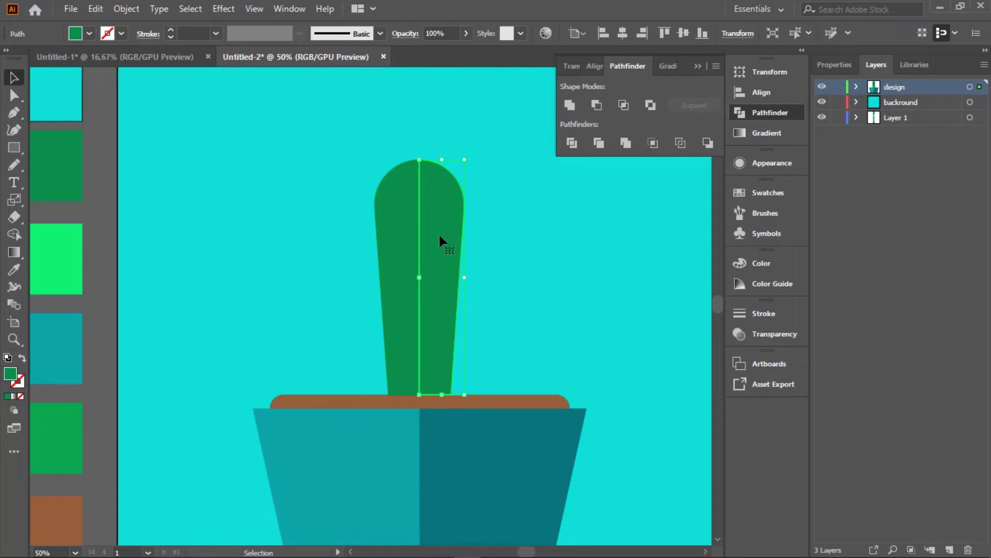
# Recolour the stem's right half with the medium green of the fifth palette swatch using the Eyedropper tool, and deselect it
pyautogui.click(14, 270)
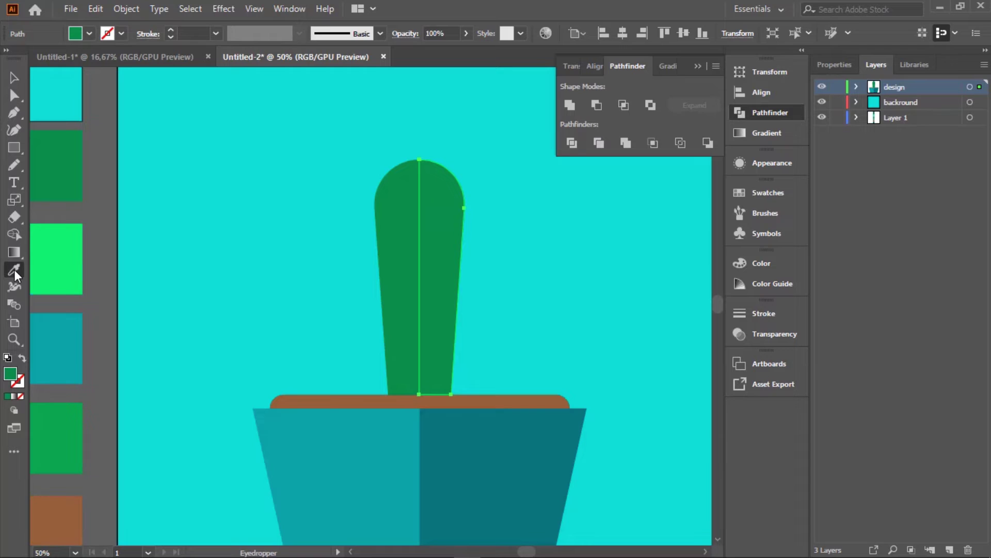
pyautogui.scroll(-1, 85, 277)
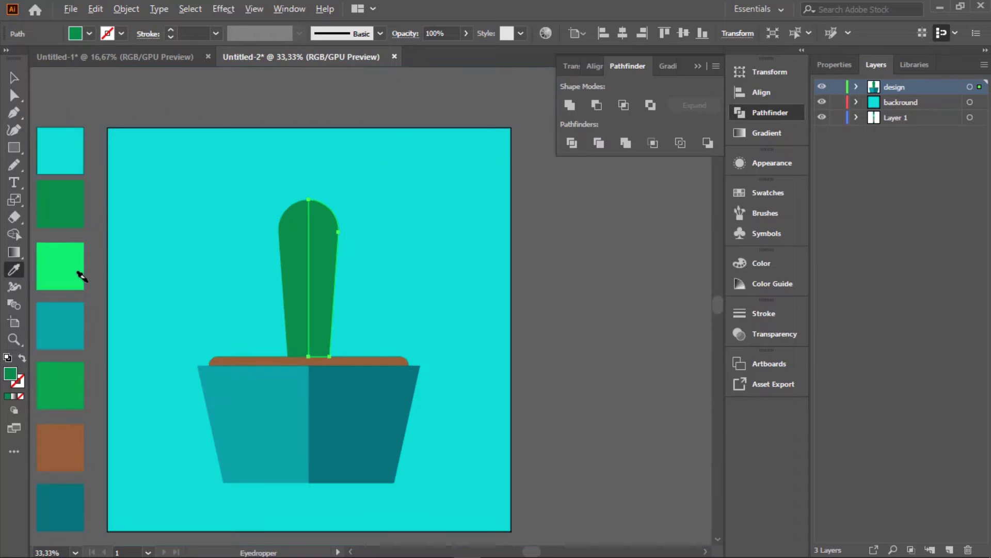
pyautogui.click(68, 383)
pyautogui.click(13, 81)
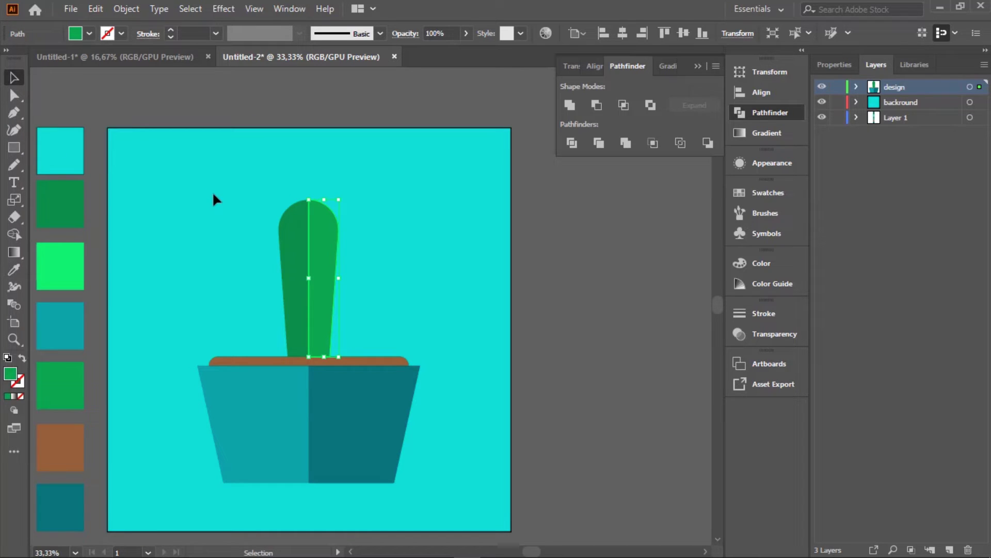
pyautogui.hotkey('ctrl', 'shift', 'a')
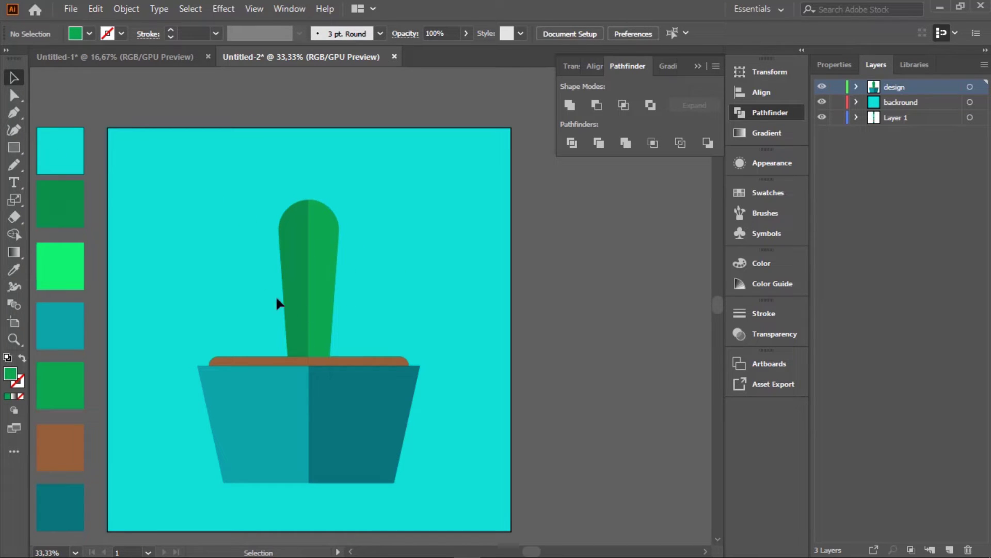
# Draw a small upright green rectangle left of the stem and taper it by scaling its two bottom anchor points closer together
pyautogui.scroll(1, 303, 303)
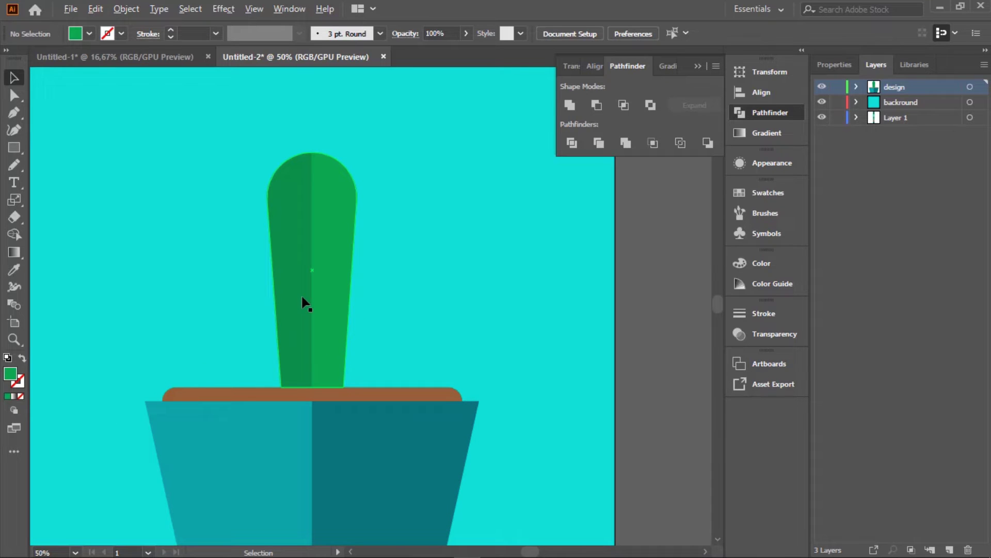
pyautogui.click(19, 145)
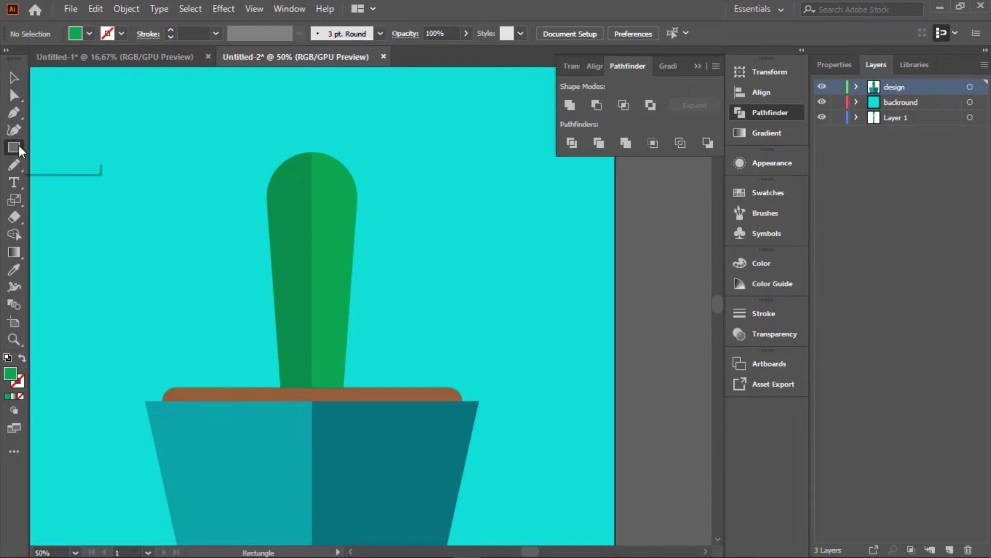
pyautogui.moveTo(191, 219); pyautogui.dragTo(243, 315)
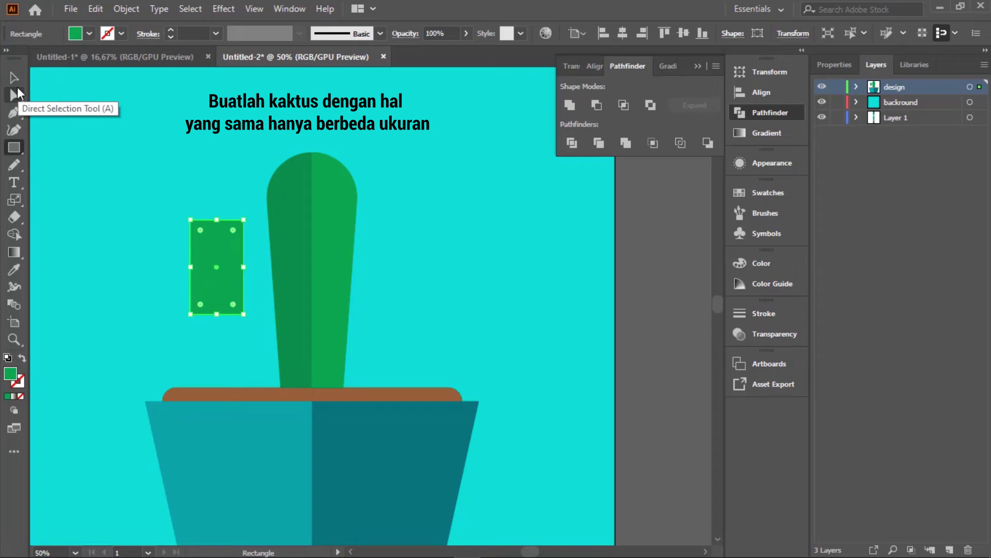
pyautogui.click(14, 95)
pyautogui.scroll(1, 197, 306)
pyautogui.moveTo(166, 293); pyautogui.dragTo(280, 344)
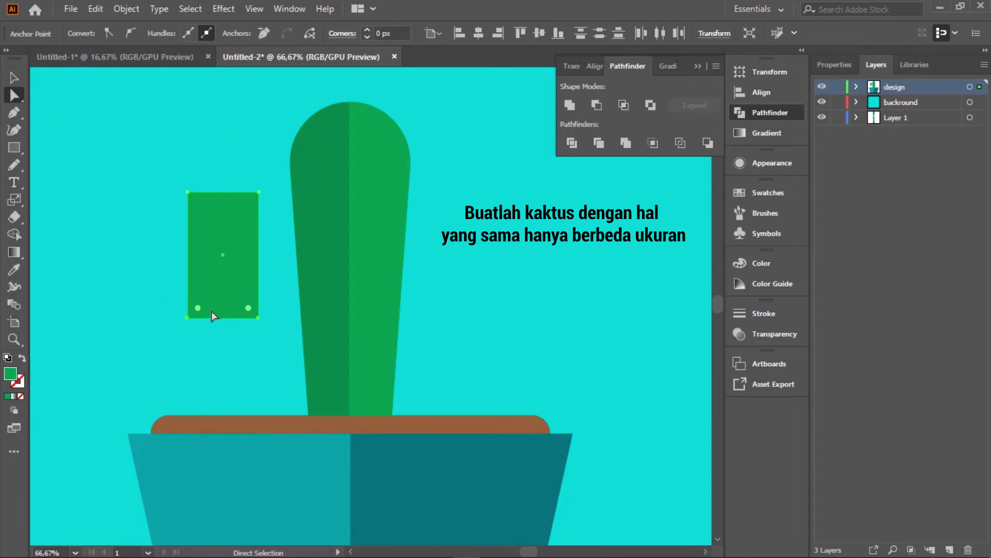
pyautogui.click(18, 200)
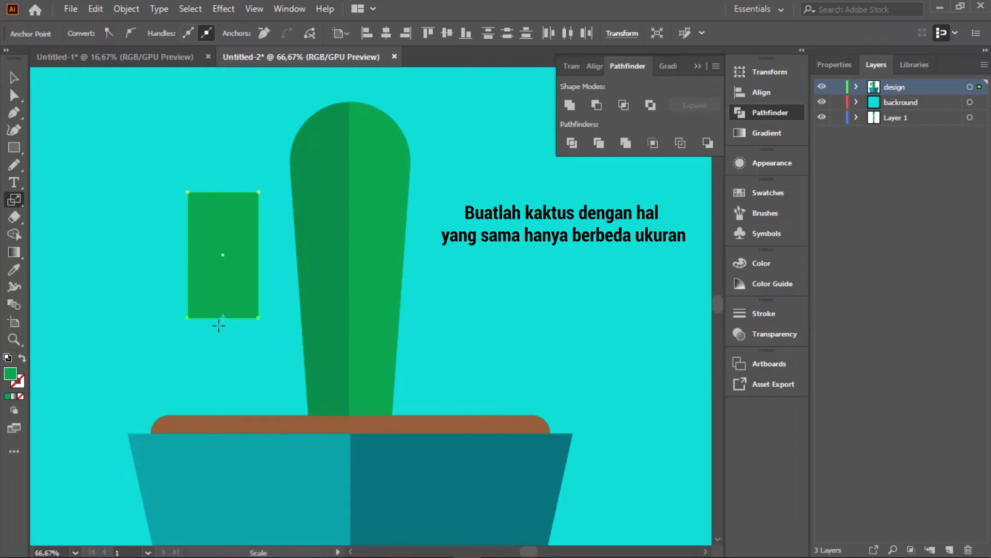
pyautogui.moveTo(187, 318); pyautogui.dragTo(199, 318)
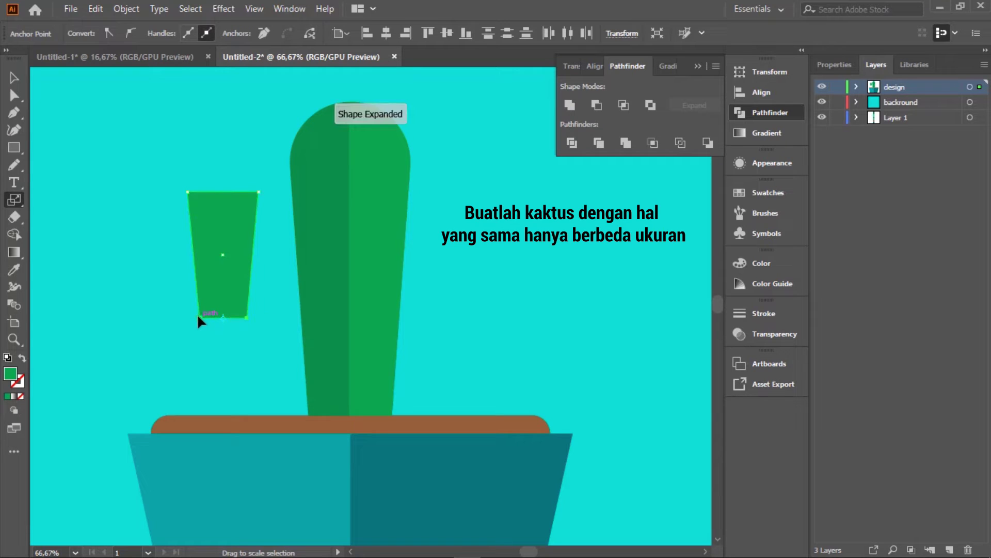
# Round the small tapered shape's top and bottom corners fully, and deselect it
pyautogui.click(15, 95)
pyautogui.moveTo(136, 140); pyautogui.dragTo(278, 229)
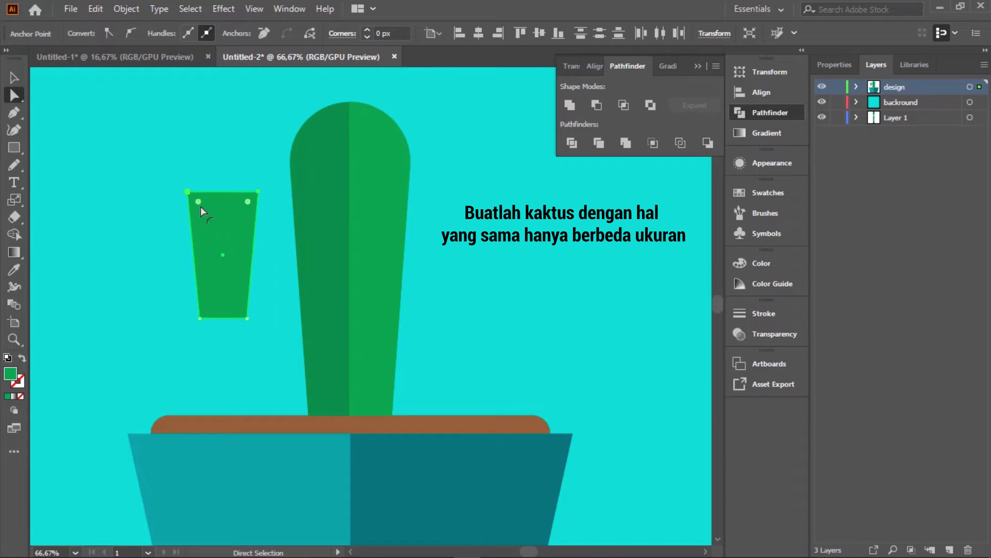
pyautogui.moveTo(197, 203); pyautogui.dragTo(229, 236)
pyautogui.moveTo(172, 297)
pyautogui.mouseDown()
pyautogui.moveTo(209, 325)
pyautogui.moveTo(264, 340)
pyautogui.mouseUp()
pyautogui.moveTo(209, 307); pyautogui.dragTo(227, 291)
pyautogui.click(274, 283)
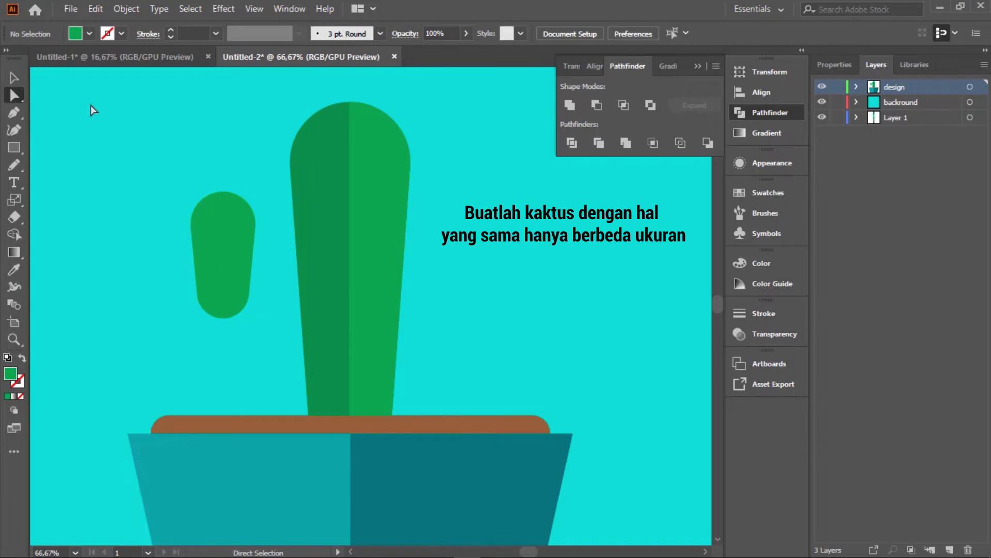
# Rotate the rounded shape counter-clockwise and place it as a branch with its lower end overlapping the stem's left side
pyautogui.click(14, 78)
pyautogui.click(243, 303)
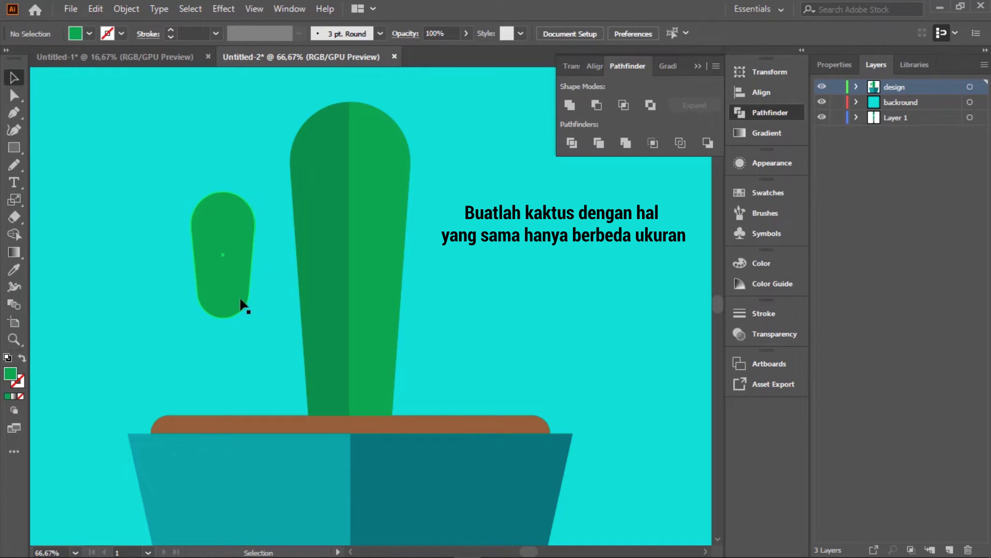
pyautogui.click(231, 293)
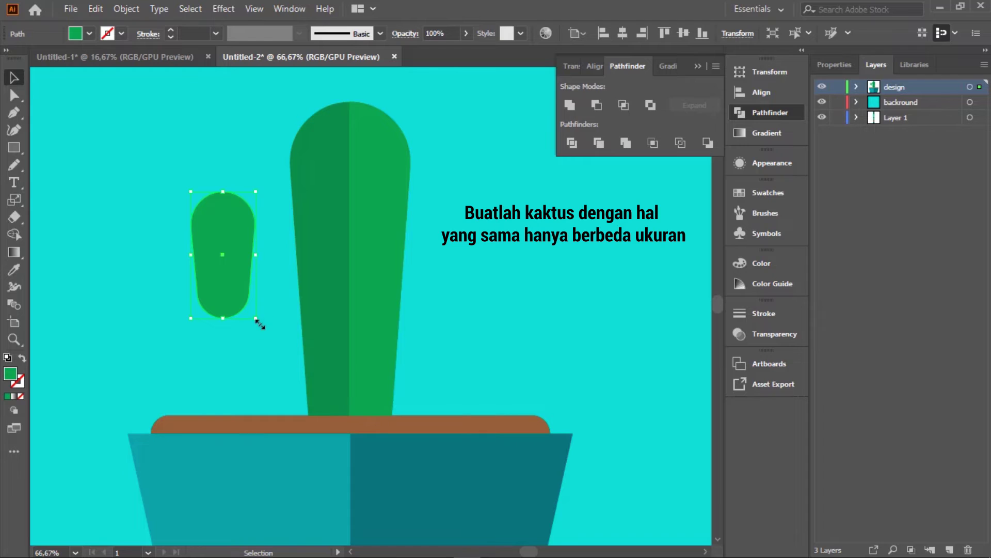
pyautogui.moveTo(263, 322); pyautogui.dragTo(302, 272)
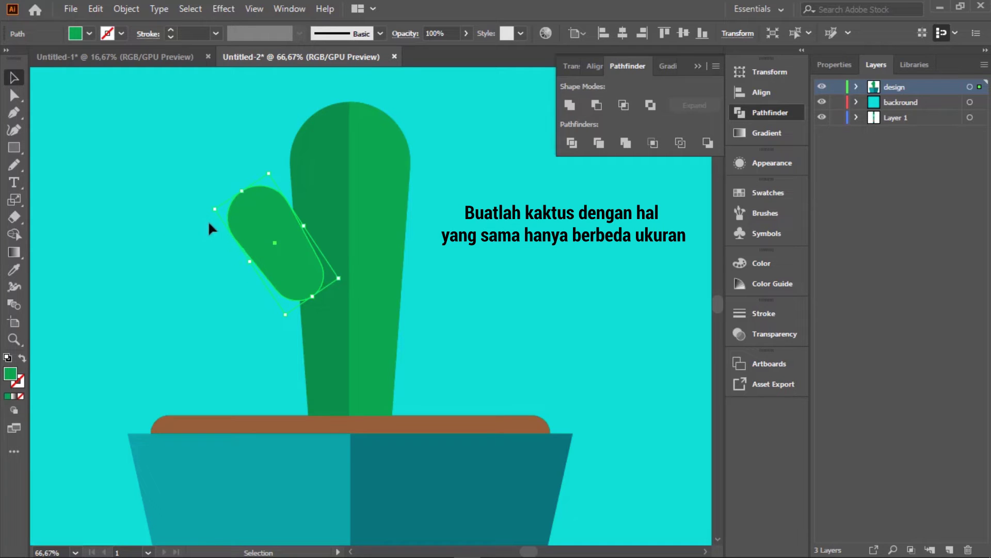
pyautogui.moveTo(206, 207); pyautogui.dragTo(180, 264)
pyautogui.click(179, 264)
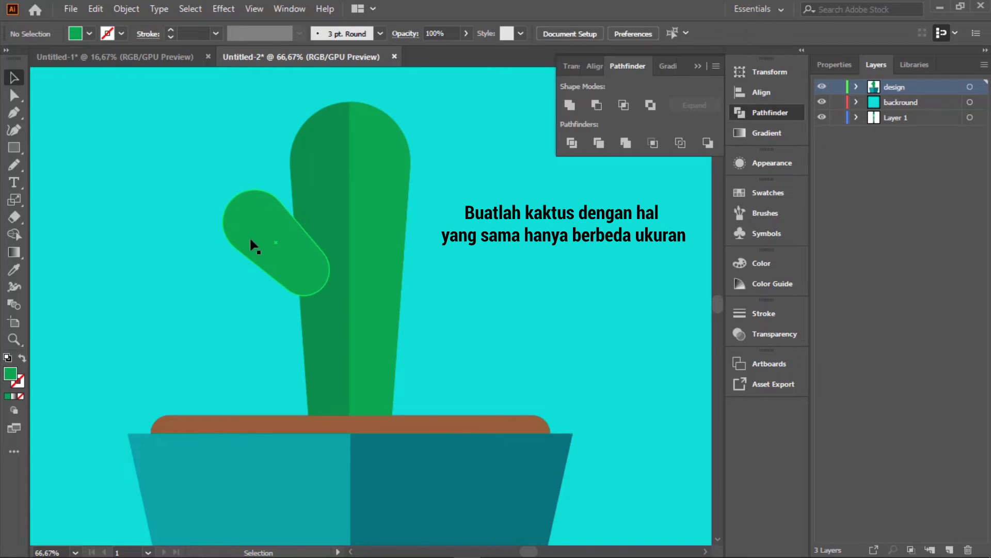
# Draw a tiny green rectangle left of the branch and taper it by scaling its two bottom anchor points closer together
pyautogui.click(14, 147)
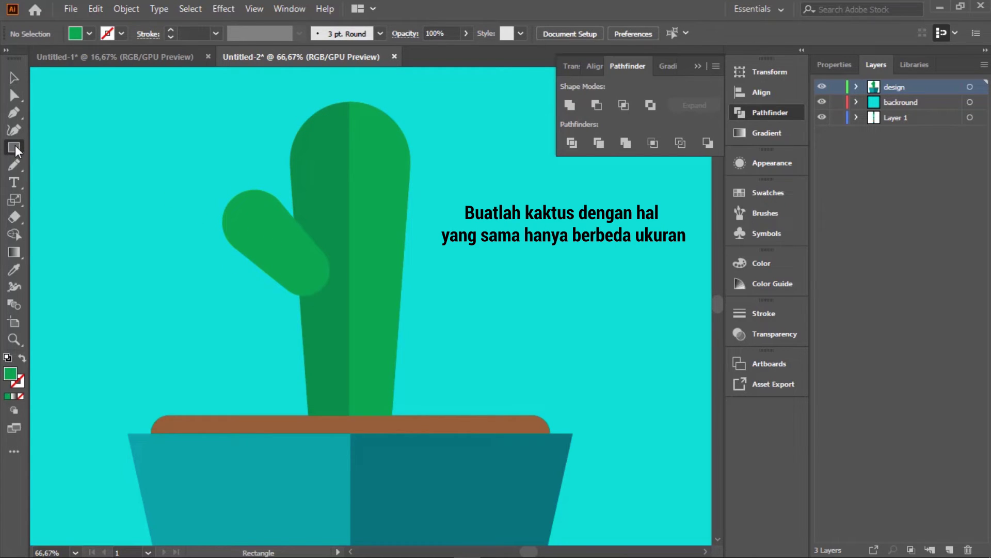
pyautogui.moveTo(165, 211); pyautogui.dragTo(194, 244)
pyautogui.keyDown('alt'); pyautogui.scroll(3, 175, 225); pyautogui.keyUp('alt')
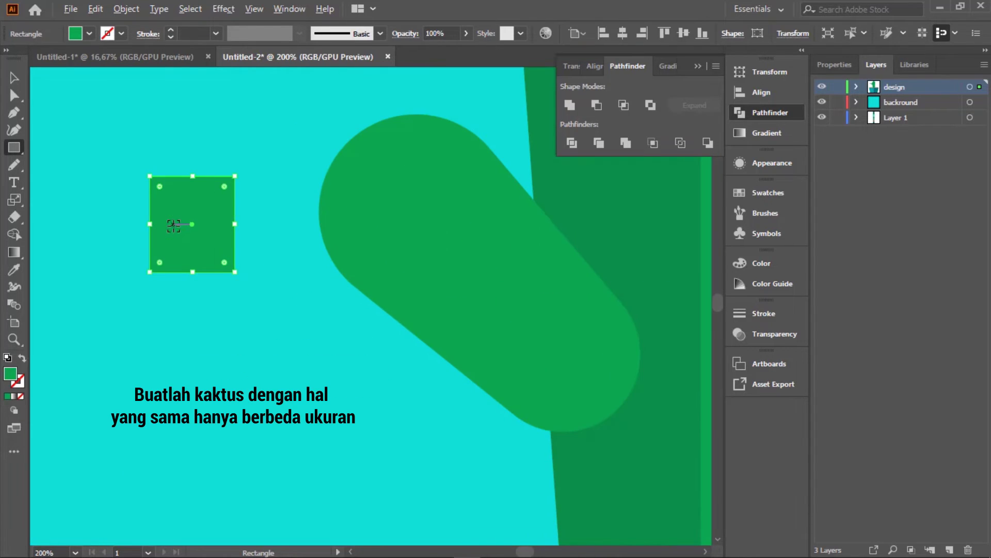
pyautogui.click(15, 96)
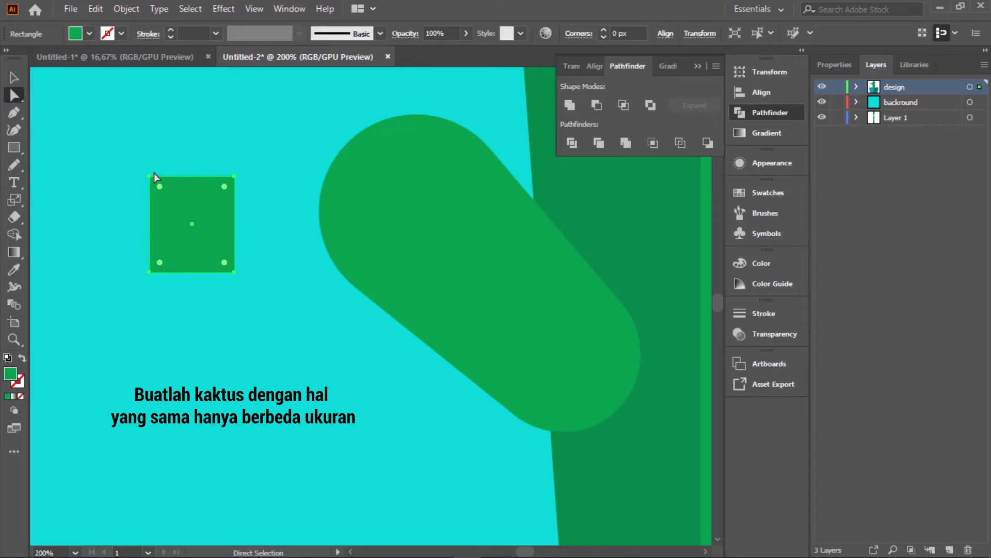
pyautogui.moveTo(148, 261); pyautogui.dragTo(260, 296)
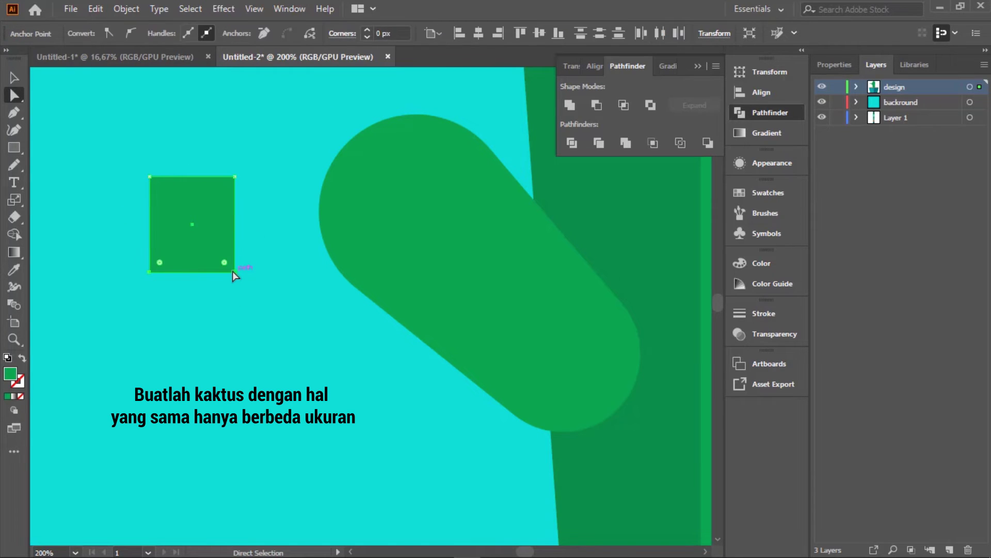
pyautogui.click(16, 200)
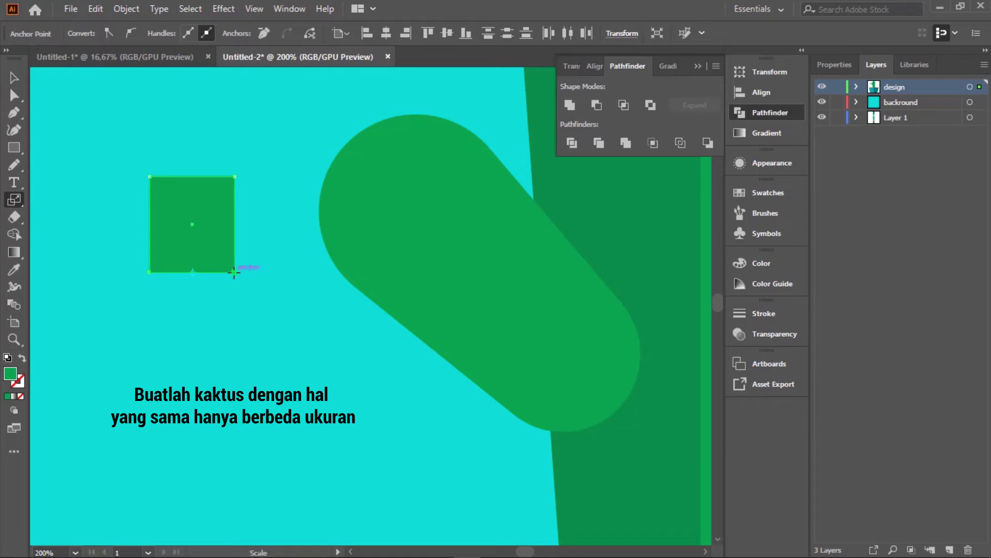
pyautogui.moveTo(231, 272); pyautogui.dragTo(215, 271)
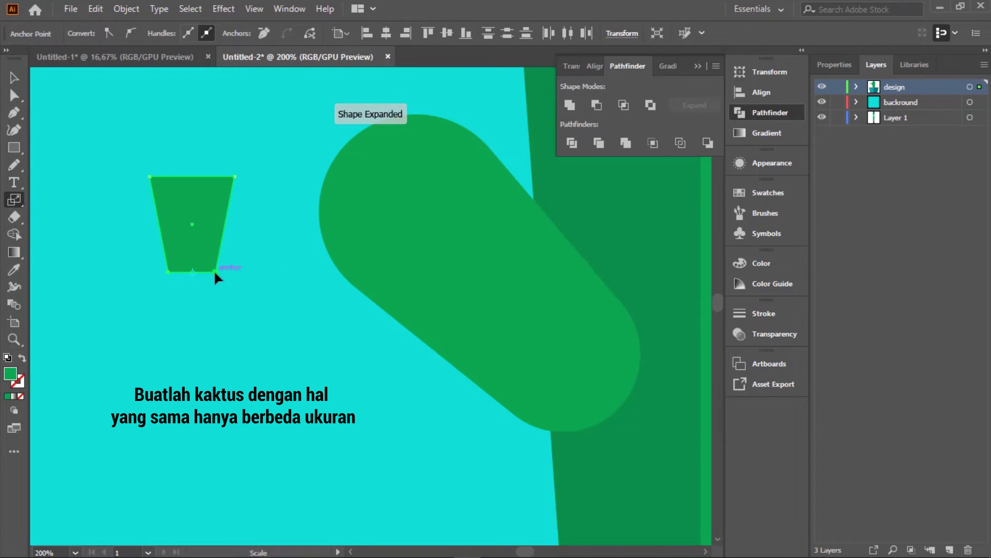
# Round the tiny tapered shape's corners fully, the top pair to a radius of about 16 px and the bottom pair to match its narrower end
pyautogui.click(15, 97)
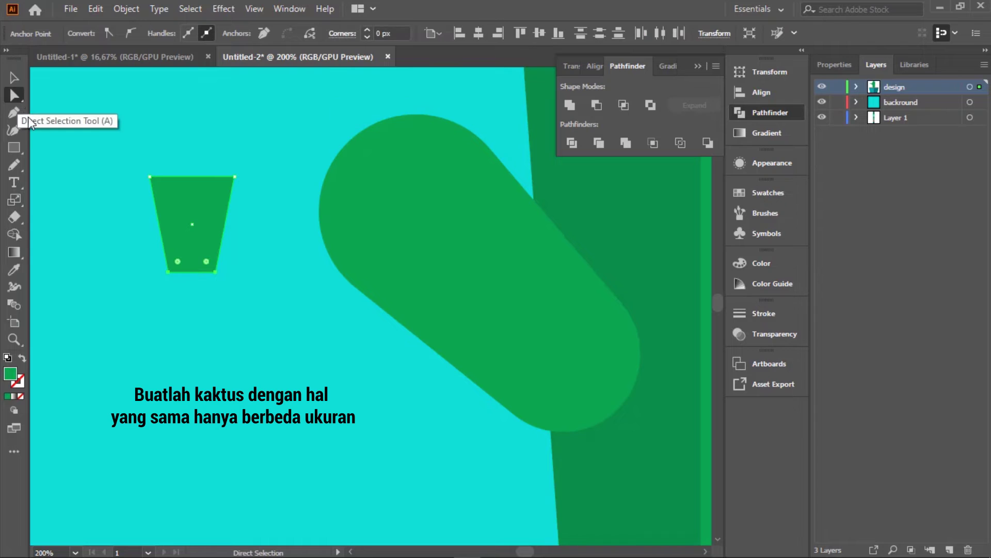
pyautogui.moveTo(122, 143); pyautogui.dragTo(170, 177)
pyautogui.moveTo(237, 206); pyautogui.dragTo(181, 222)
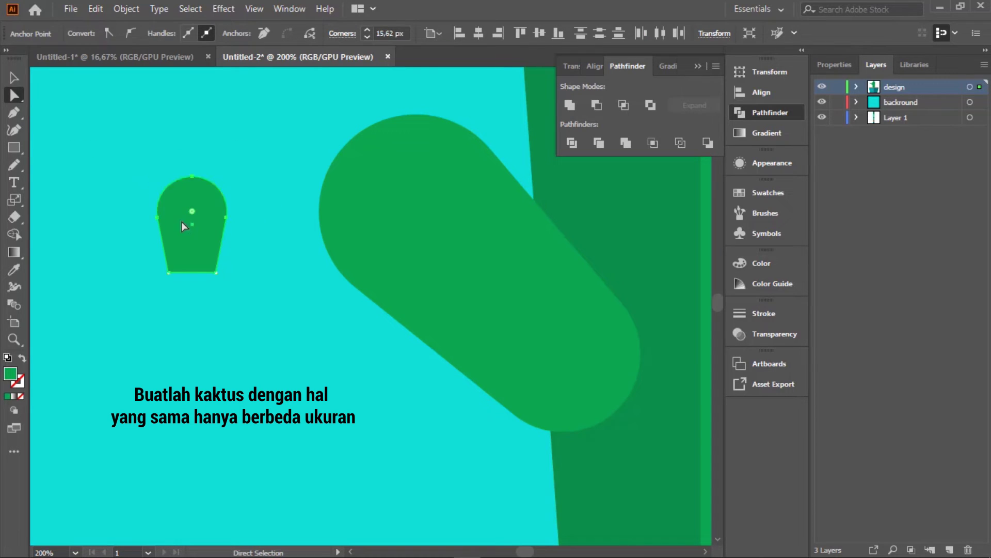
pyautogui.moveTo(239, 297); pyautogui.dragTo(239, 297)
pyautogui.moveTo(212, 266); pyautogui.dragTo(184, 236)
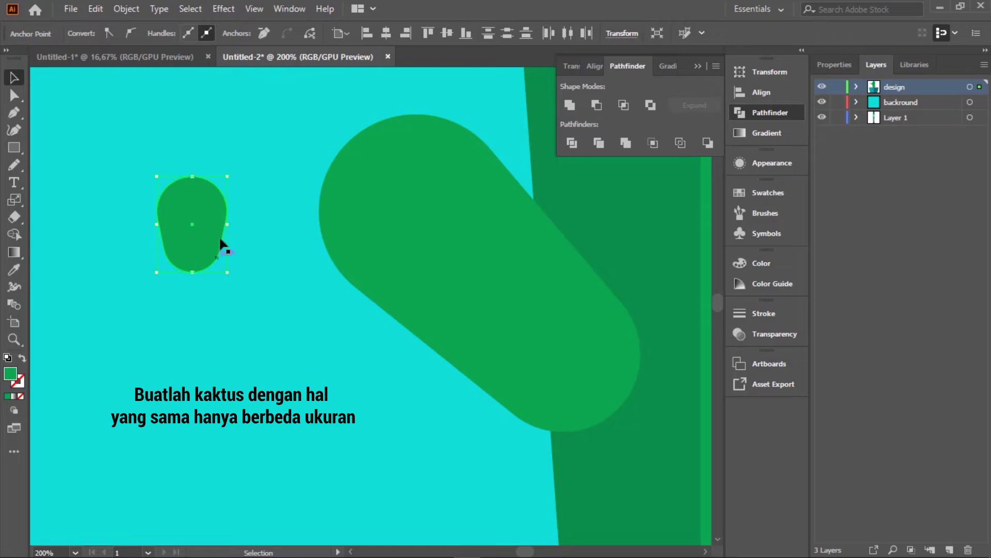
# Move the tiny rounded shape onto the branch's upper tip so that its lower end overlaps the branch
pyautogui.moveTo(194, 268); pyautogui.dragTo(412, 126)
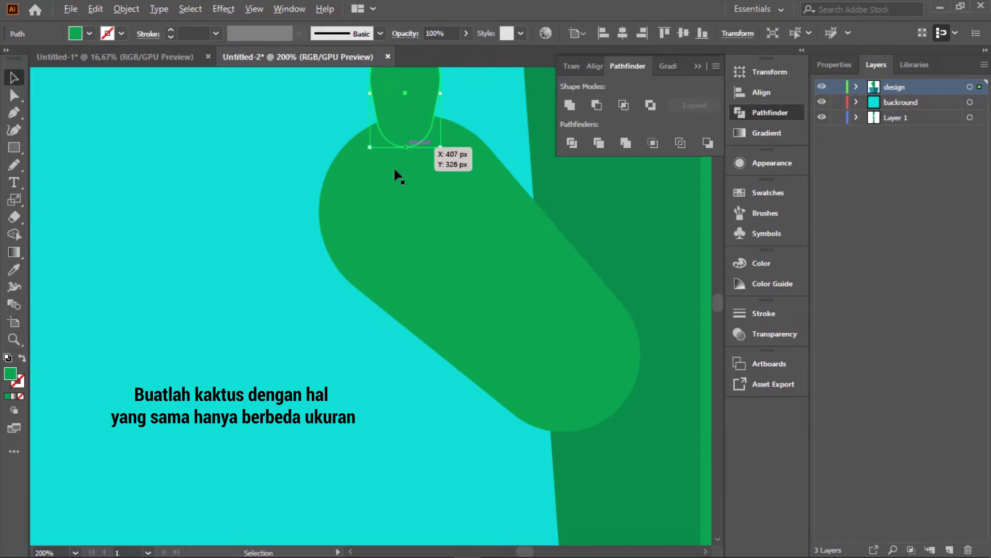
pyautogui.scroll(-3, 376, 199)
pyautogui.scroll(-1, 239, 228)
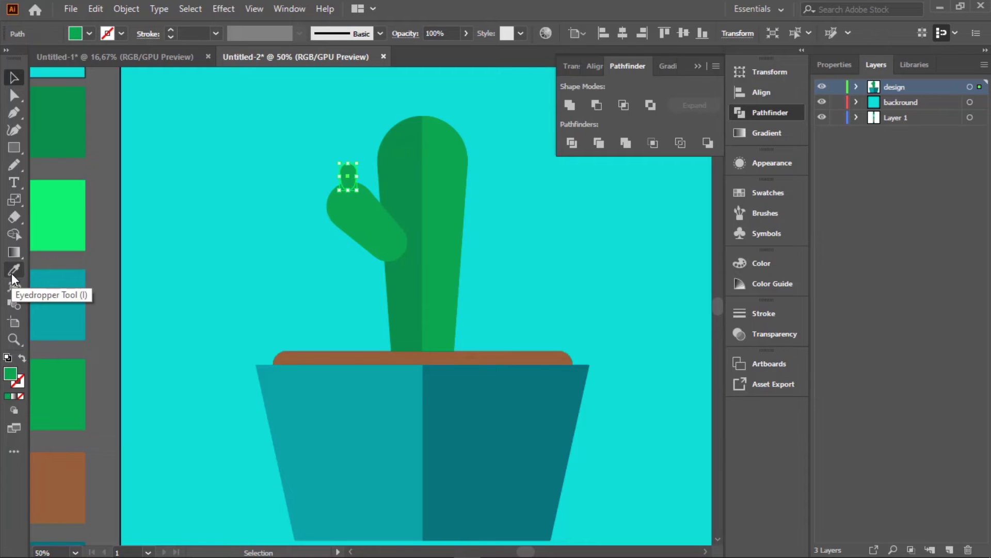
# Recolour the left branch bright green by sampling the bright green palette square
pyautogui.click(360, 215)
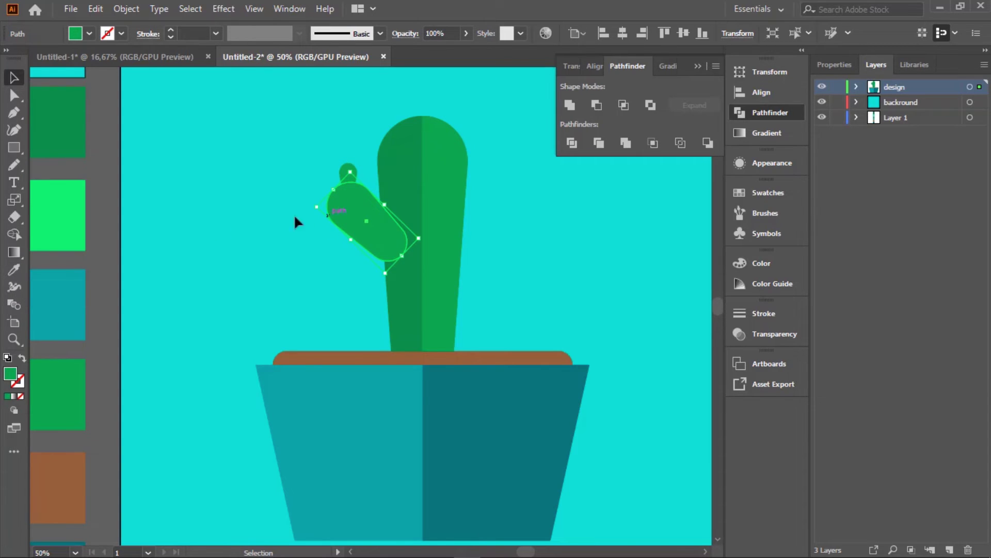
pyautogui.click(16, 265)
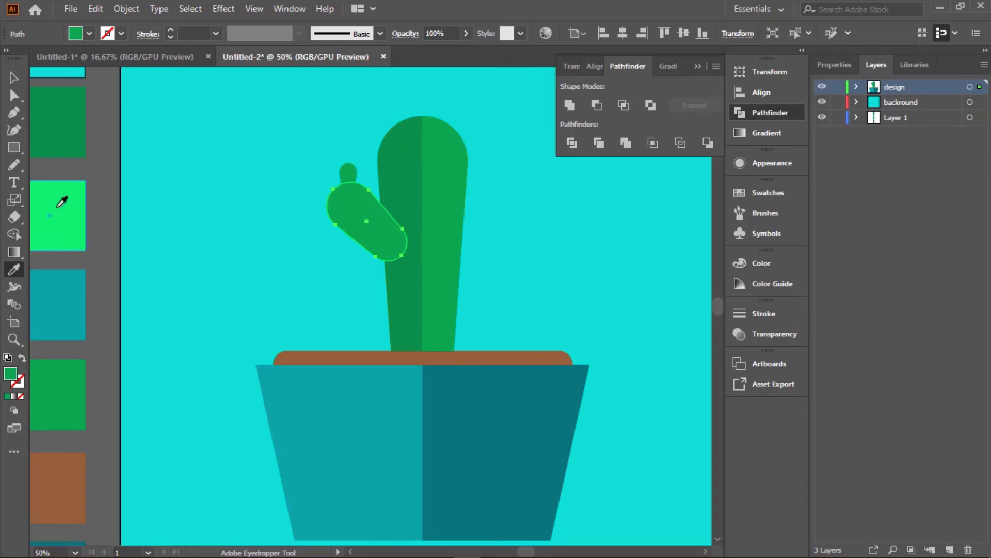
pyautogui.click(65, 230)
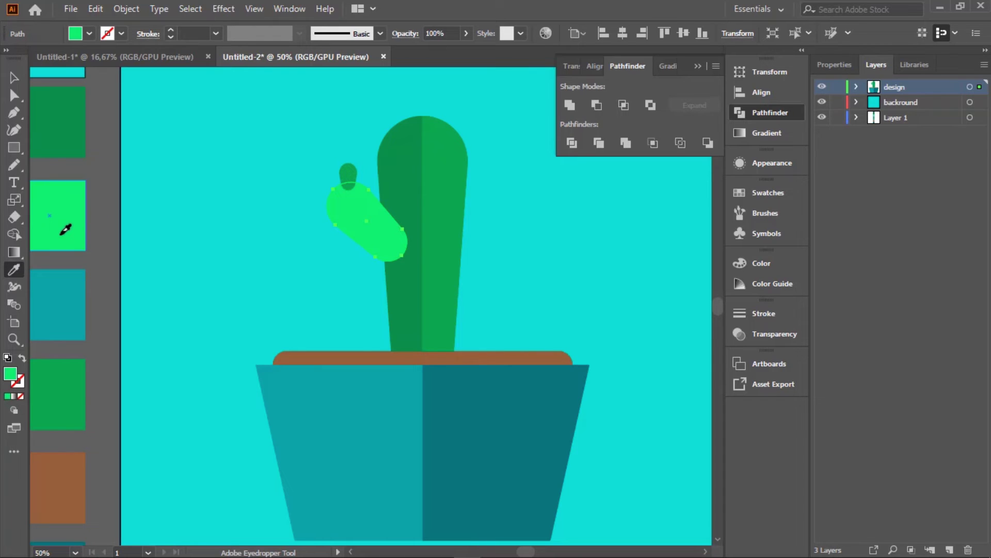
pyautogui.click(13, 81)
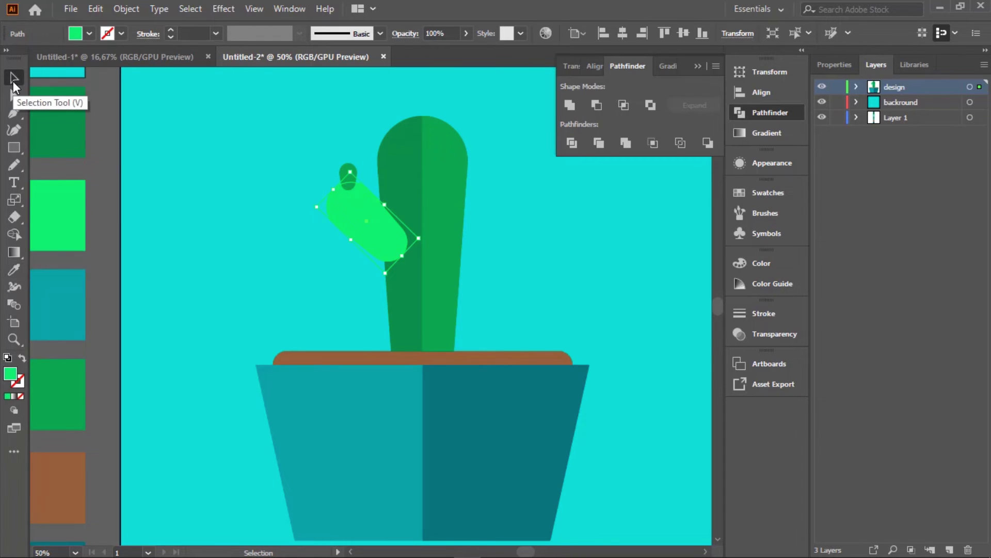
pyautogui.click(221, 230)
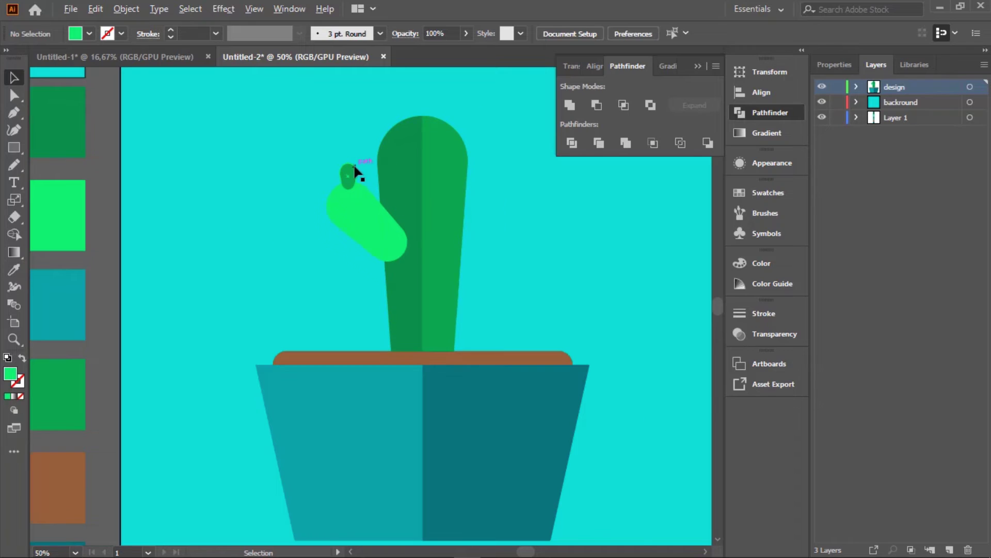
# Duplicate the tiny tip shape onto the left branch's outer side, angling the two tips so they spread apart
pyautogui.scroll(2, 349, 173)
pyautogui.click(342, 178)
pyautogui.moveTo(350, 178); pyautogui.dragTo(296, 252)
pyautogui.click(295, 287)
pyautogui.click(336, 186)
pyautogui.moveTo(359, 159); pyautogui.dragTo(341, 196)
pyautogui.click(367, 161)
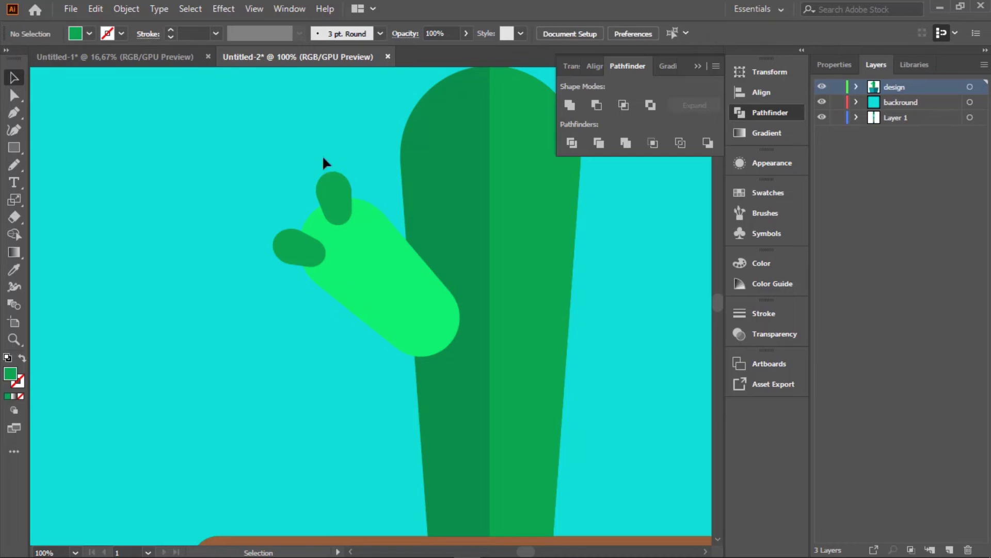
pyautogui.click(291, 248)
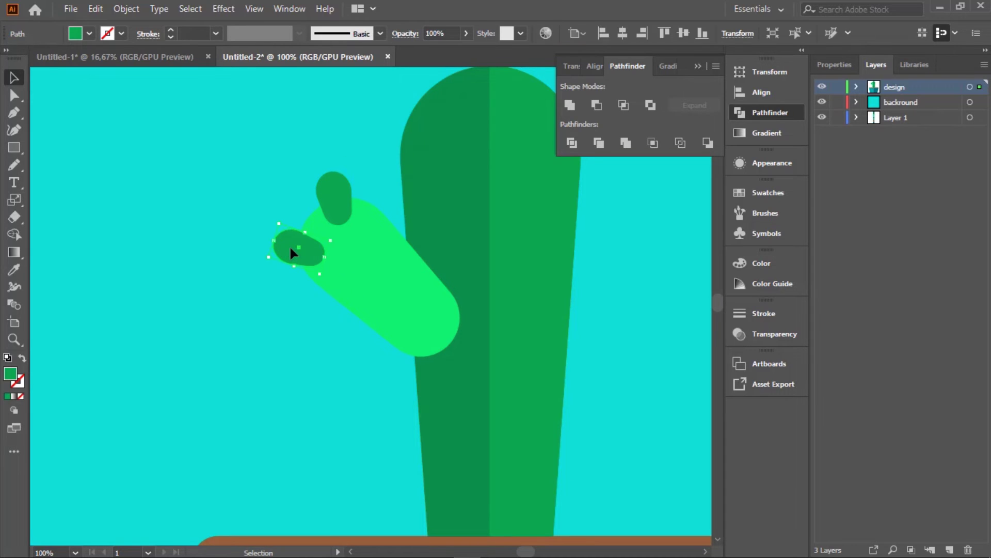
pyautogui.click(16, 268)
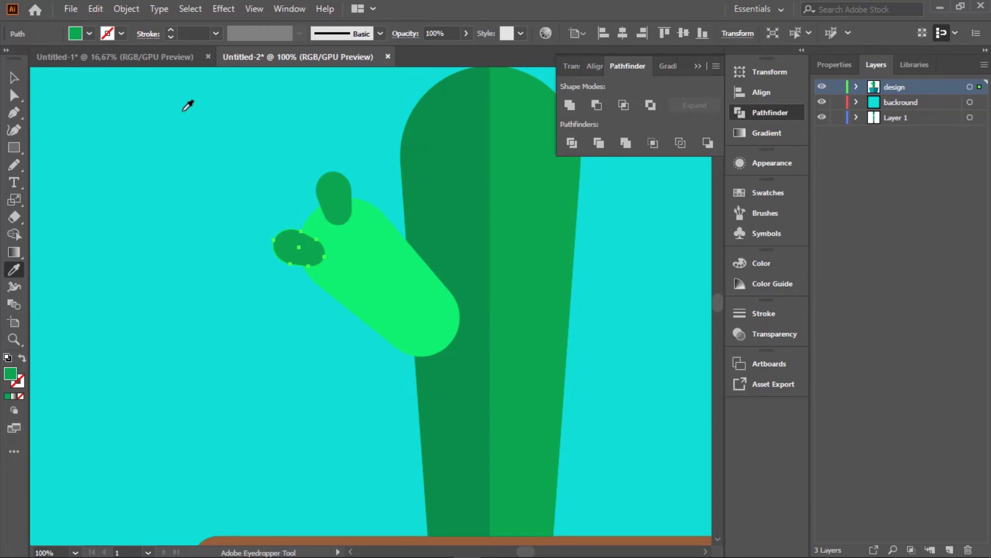
pyautogui.click(10, 86)
pyautogui.click(147, 139)
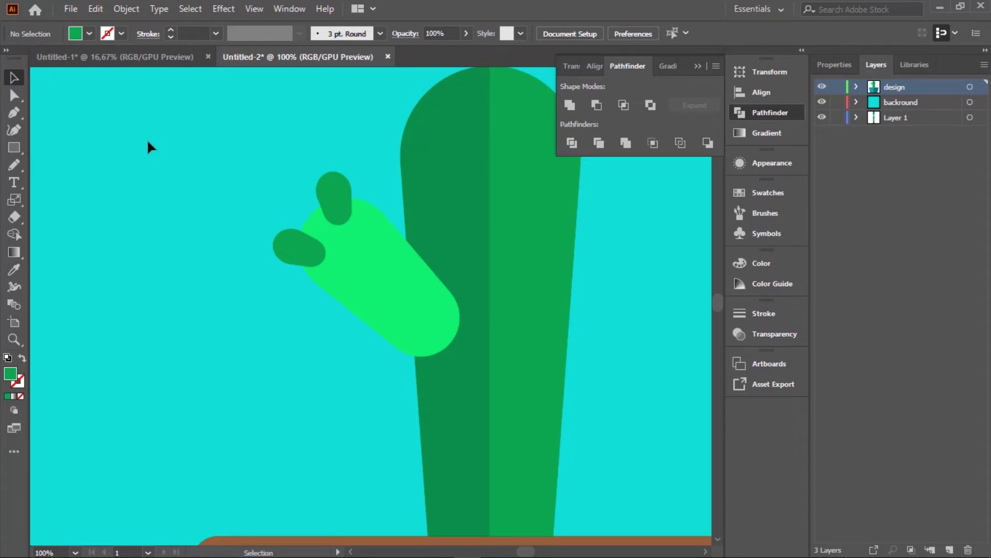
# Duplicate the bright green branch onto the lower right of the stem and mirror the copy horizontally with the Reflect tool
pyautogui.hotkey('ctrl', '-')
pyautogui.hotkey('ctrl', '-')
pyautogui.moveTo(413, 182); pyautogui.dragTo(436, 217)
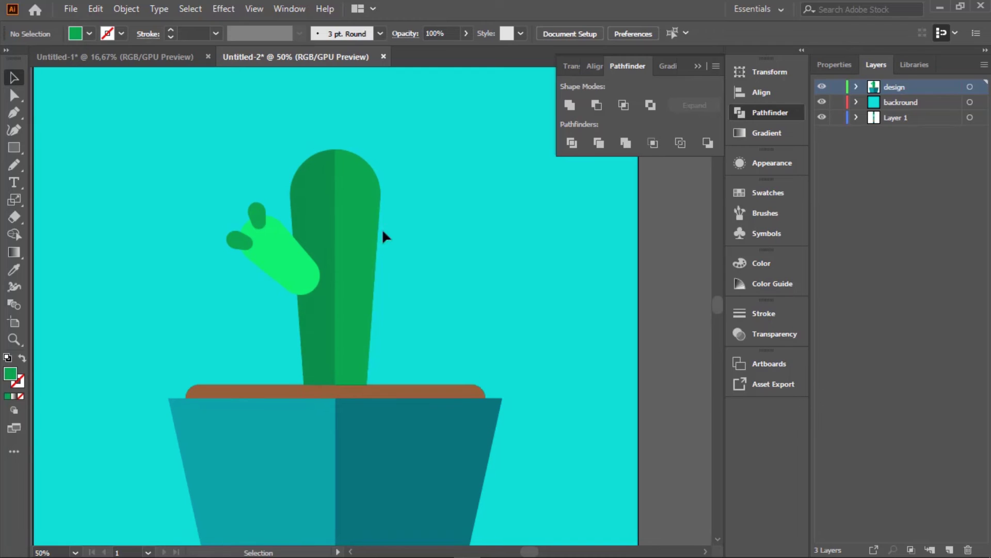
pyautogui.moveTo(276, 254); pyautogui.dragTo(354, 317)
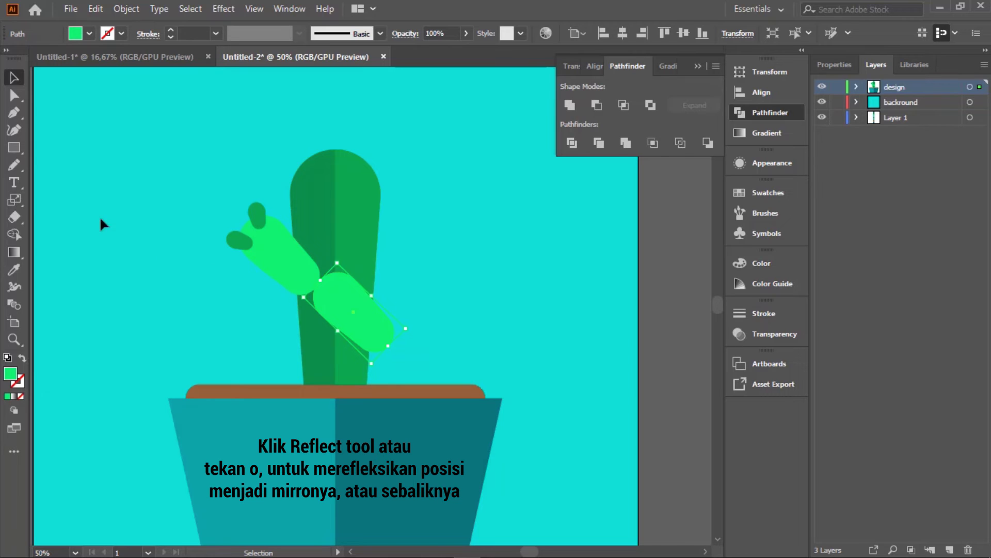
pyautogui.click(17, 199)
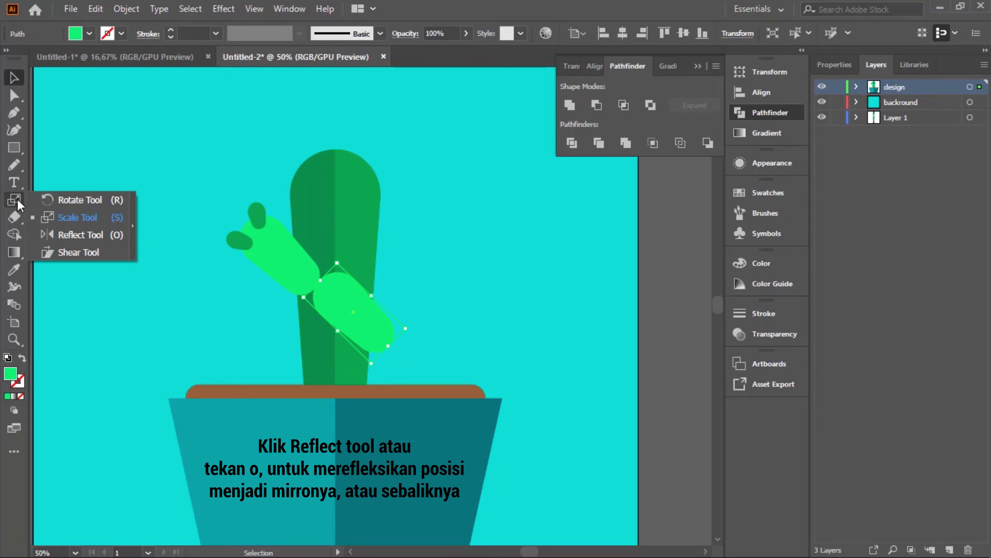
pyautogui.click(115, 235)
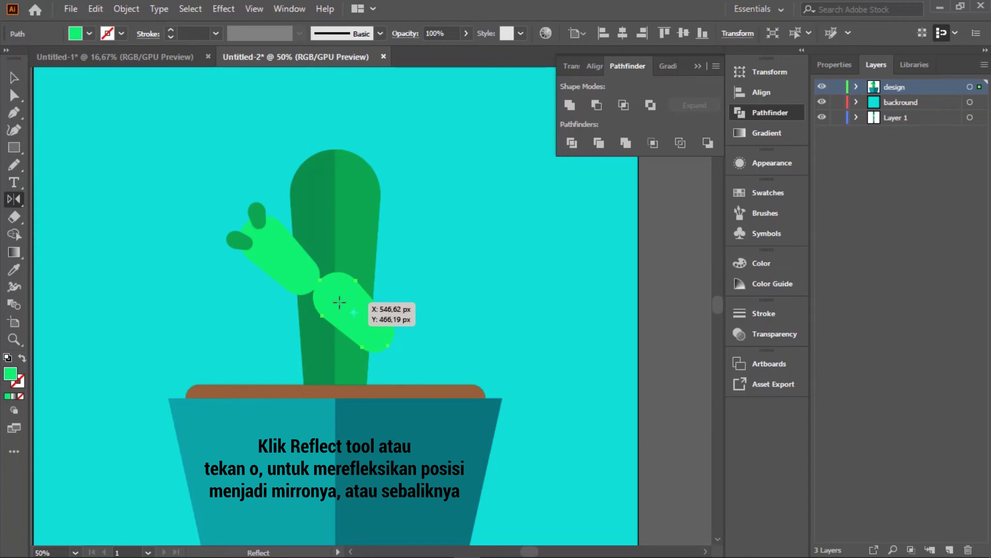
pyautogui.moveTo(339, 302); pyautogui.dragTo(416, 308)
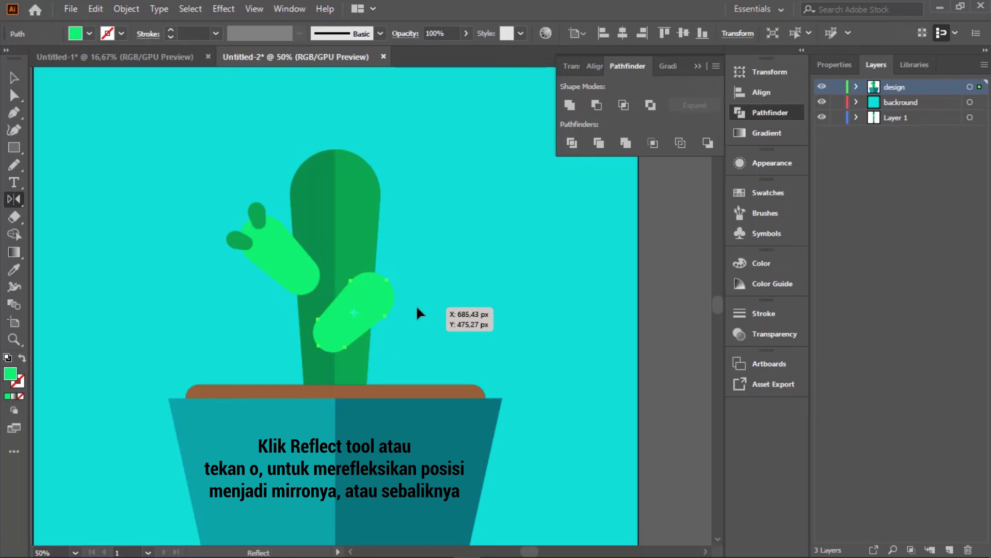
# Shift the mirrored branch outward so its lower end overlaps the right half of the stem
pyautogui.click(11, 80)
pyautogui.moveTo(370, 296); pyautogui.dragTo(395, 291)
pyautogui.click(445, 316)
pyautogui.scroll(1, 420, 317)
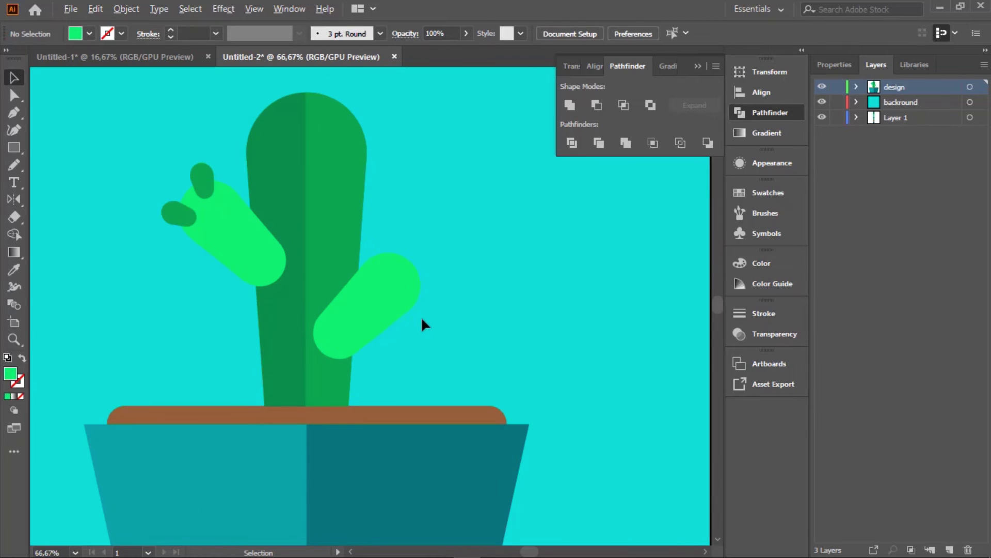
# Copy both tiny tip shapes from the left branch onto the upper end of the right branch
pyautogui.click(205, 179)
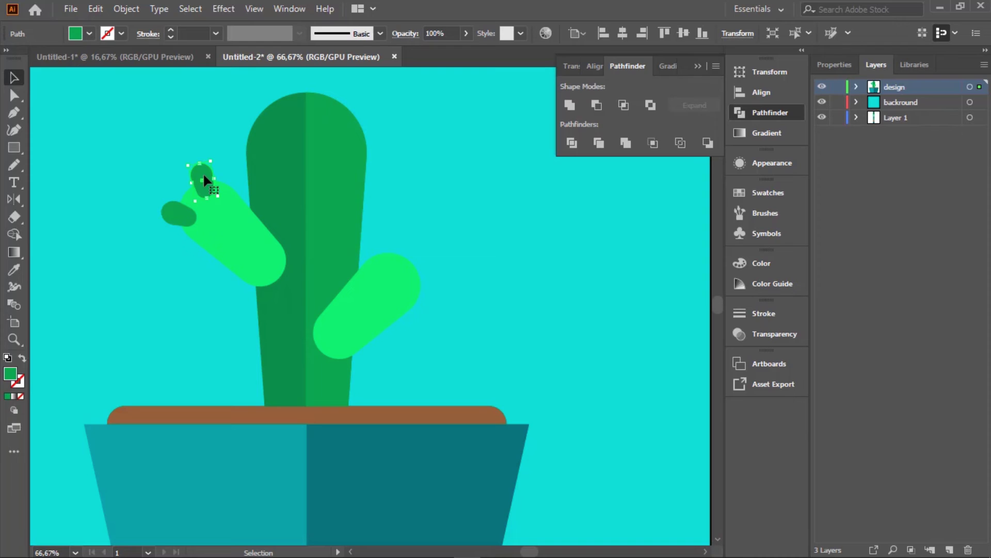
pyautogui.moveTo(205, 176); pyautogui.dragTo(395, 243)
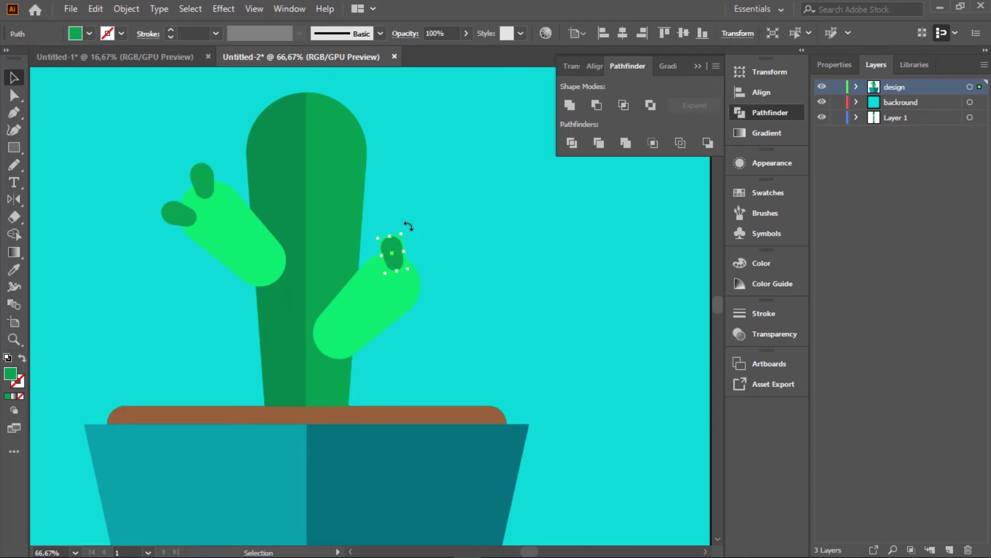
pyautogui.click(177, 214)
pyautogui.moveTo(175, 212); pyautogui.dragTo(408, 295)
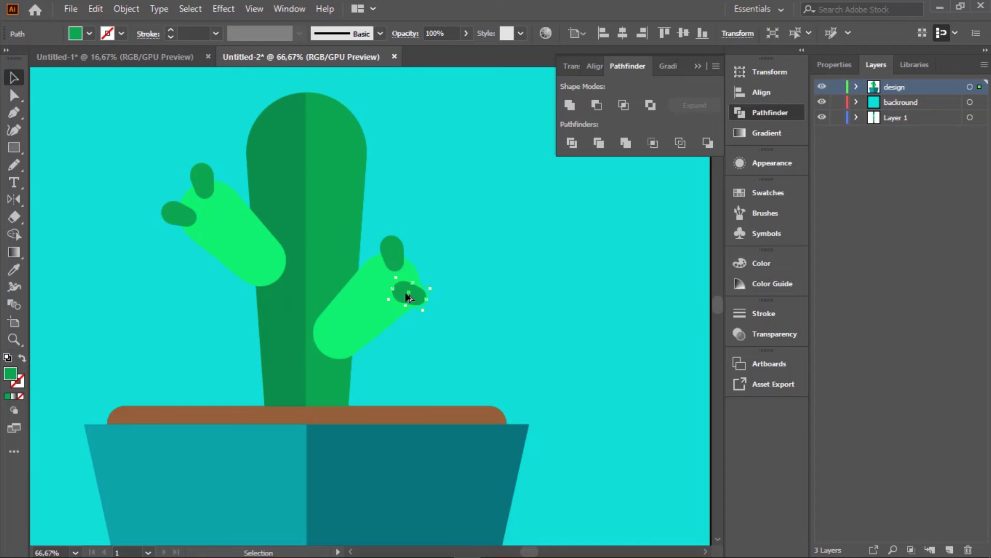
# Mirror the copied side tip with the Reflect tool and move it out over the right branch's outer edge
pyautogui.click(15, 199)
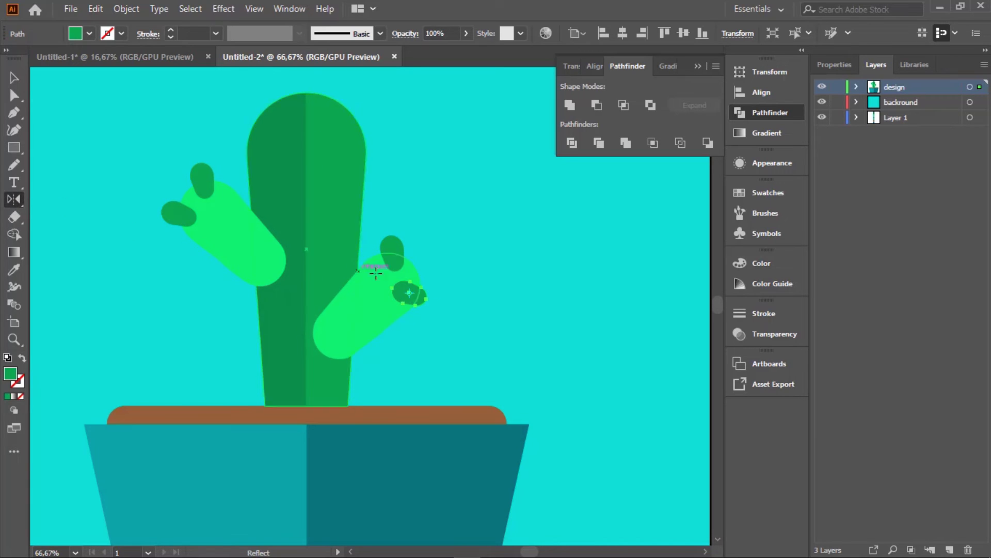
pyautogui.moveTo(415, 289); pyautogui.dragTo(435, 286)
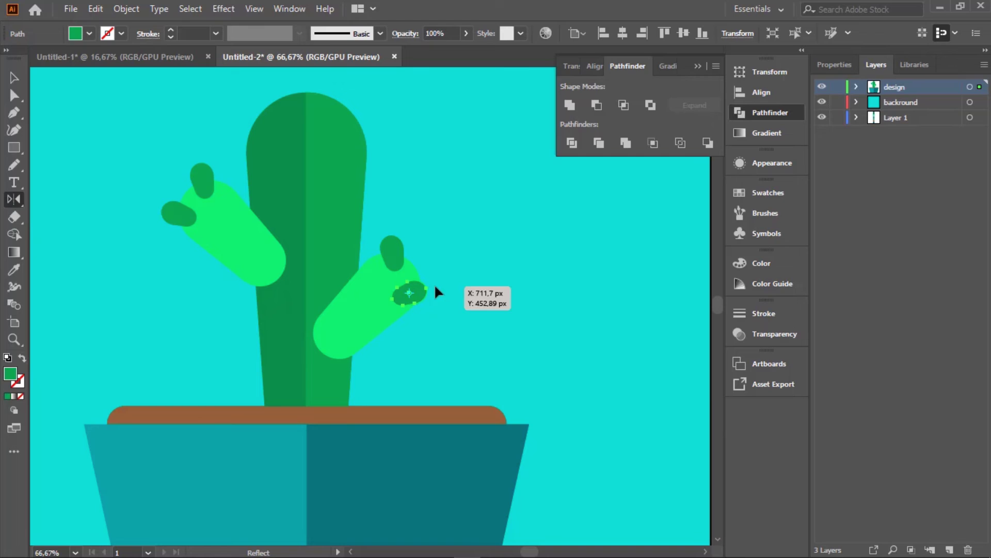
pyautogui.click(14, 78)
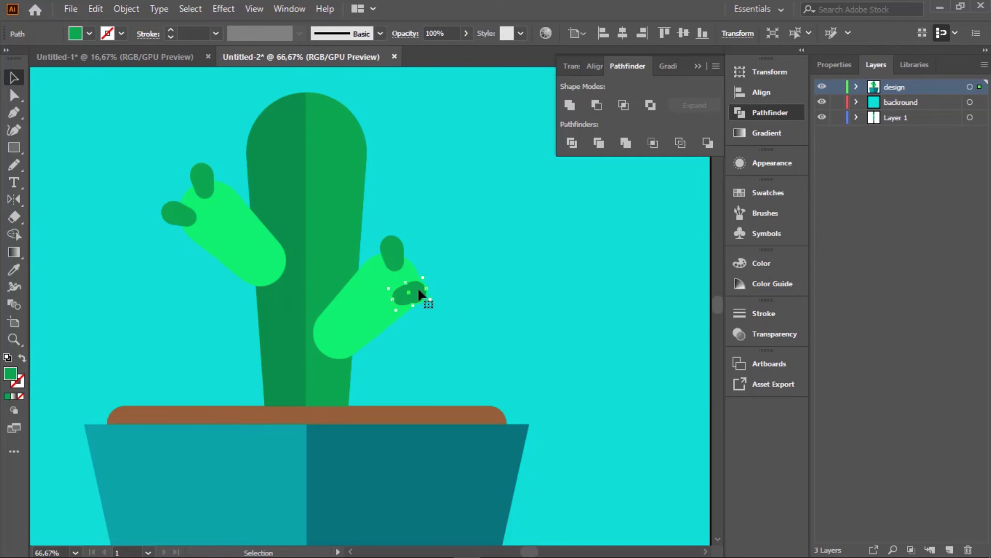
pyautogui.moveTo(423, 296)
pyautogui.mouseDown()
pyautogui.moveTo(449, 308)
pyautogui.moveTo(445, 314)
pyautogui.moveTo(437, 296)
pyautogui.mouseUp()
pyautogui.click(441, 319)
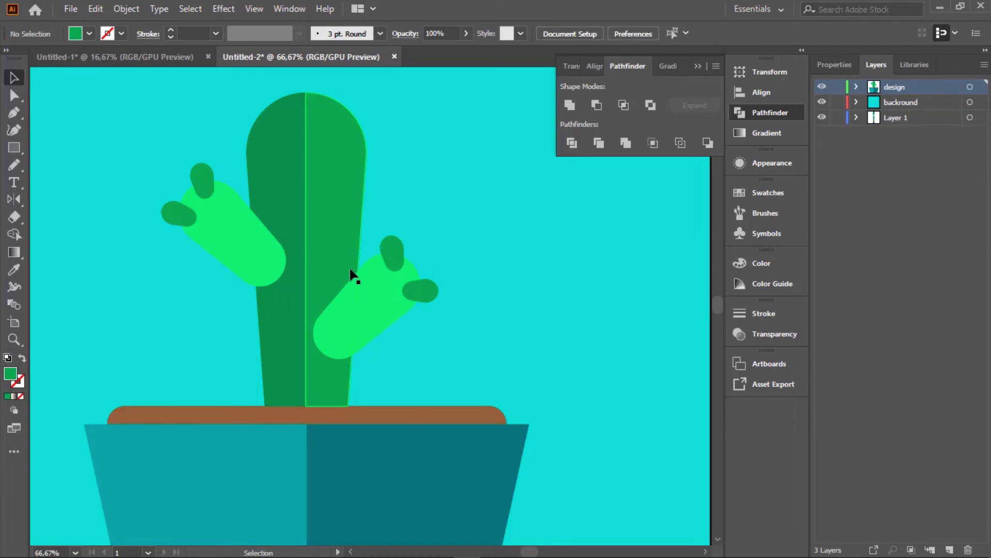
# Draw a short slanted line with the Pen tool on the cyan area above and left of the stem
pyautogui.scroll(-2, 351, 276)
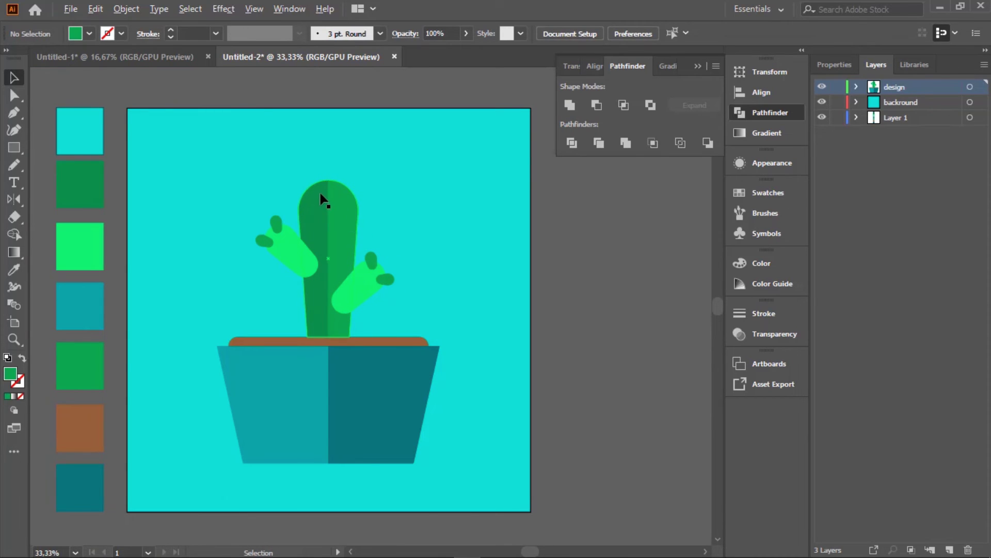
pyautogui.scroll(3, 325, 200)
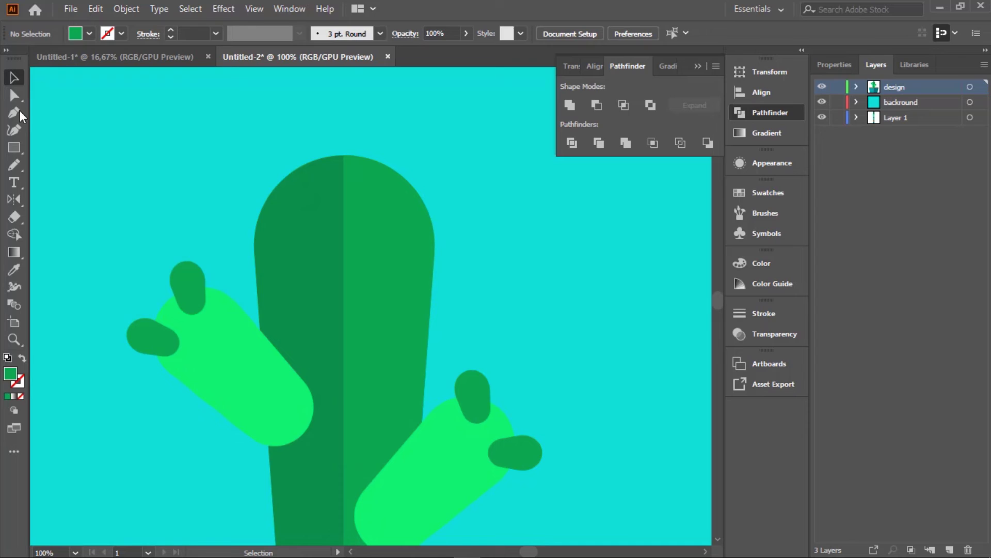
pyautogui.click(14, 115)
pyautogui.moveTo(192, 135)
pyautogui.mouseDown()
pyautogui.moveTo(206, 162)
pyautogui.moveTo(198, 150)
pyautogui.mouseUp()
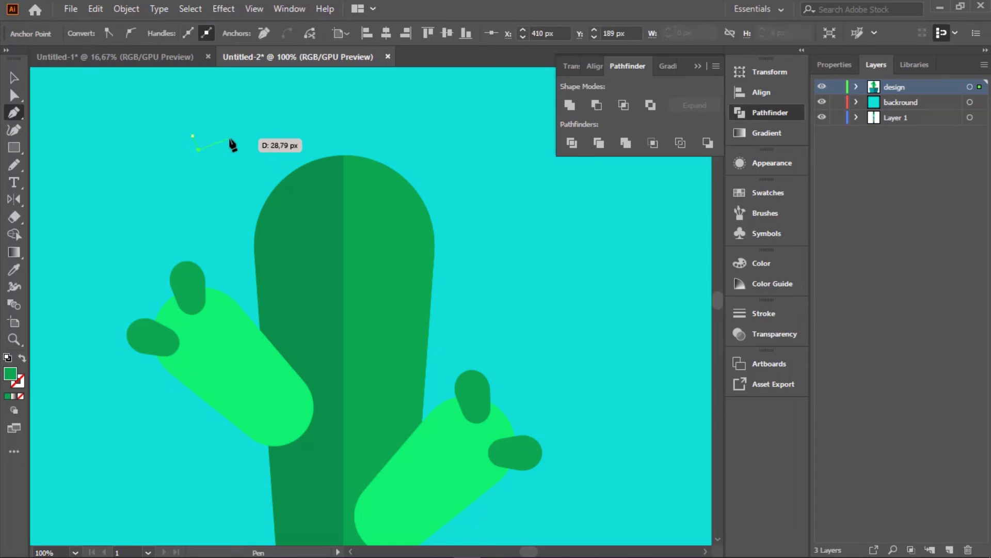
pyautogui.press('ctrl')
pyautogui.keyDown('ctrl'); pyautogui.click(231, 144); pyautogui.keyUp('ctrl')
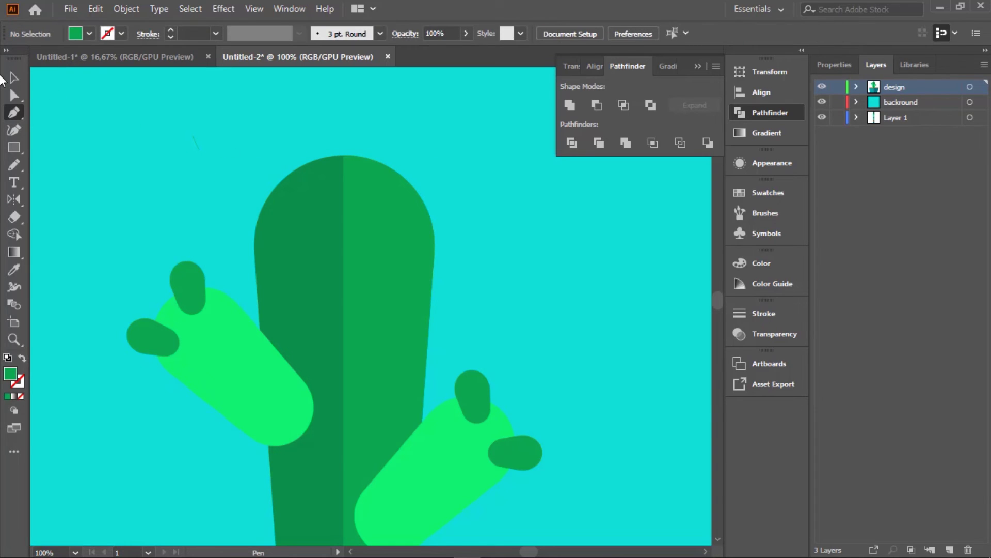
pyautogui.click(13, 79)
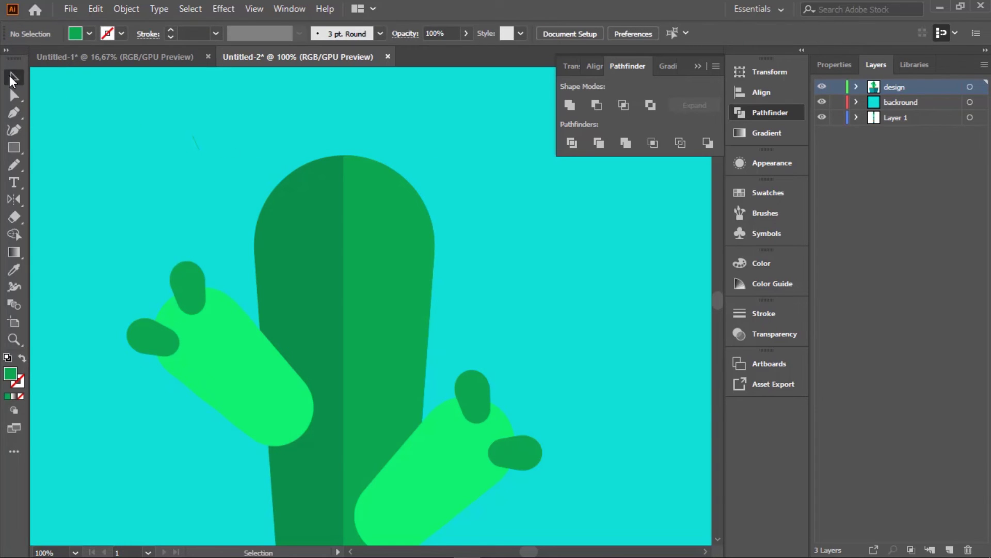
# Give the short line a black 2 pt stroke and no fill
pyautogui.click(218, 162)
pyautogui.click(122, 34)
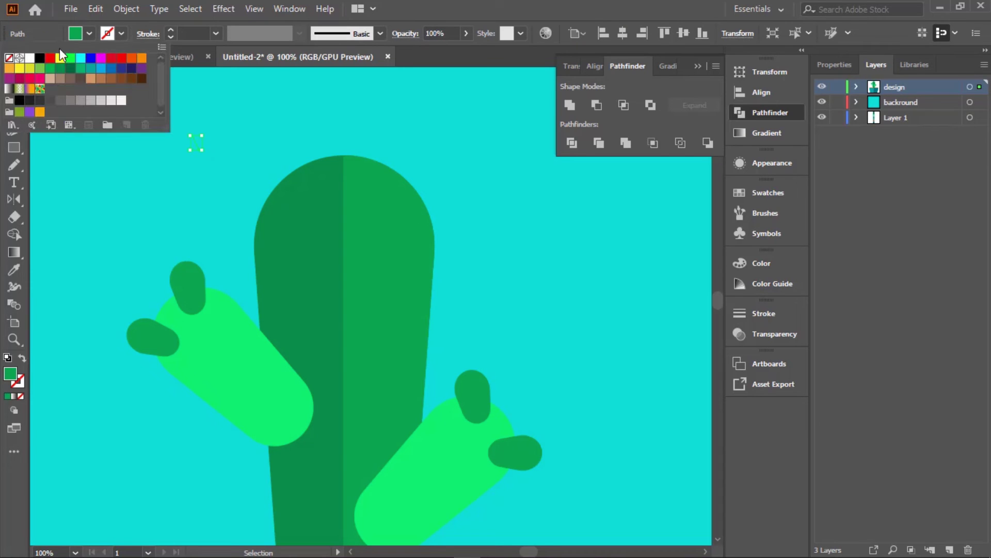
pyautogui.click(39, 58)
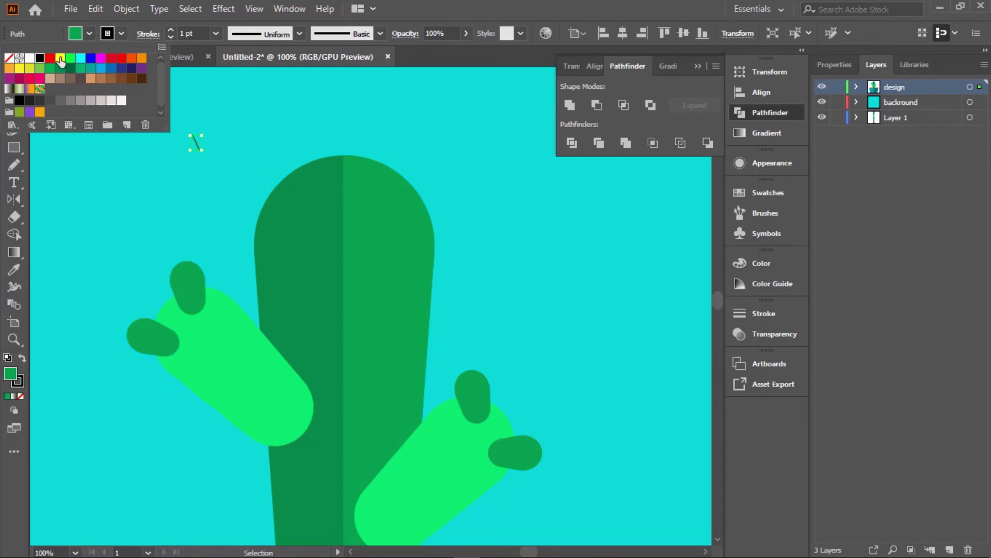
pyautogui.click(91, 37)
pyautogui.click(91, 38)
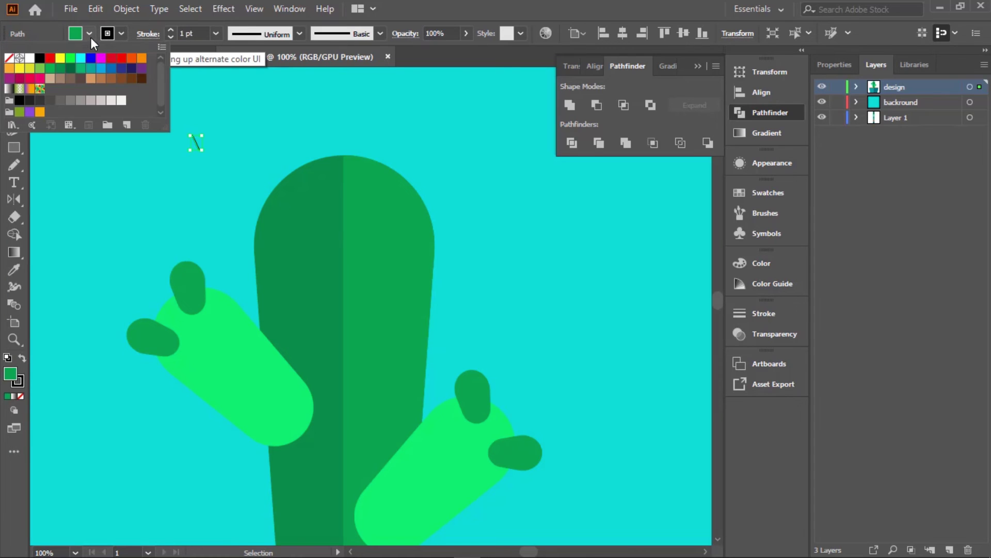
pyautogui.click(10, 58)
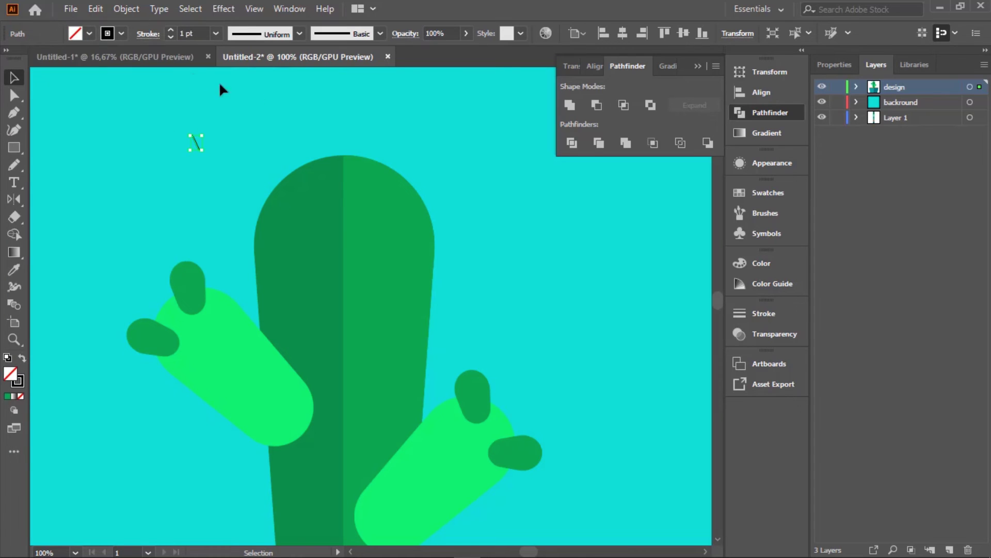
pyautogui.click(172, 30)
pyautogui.click(89, 34)
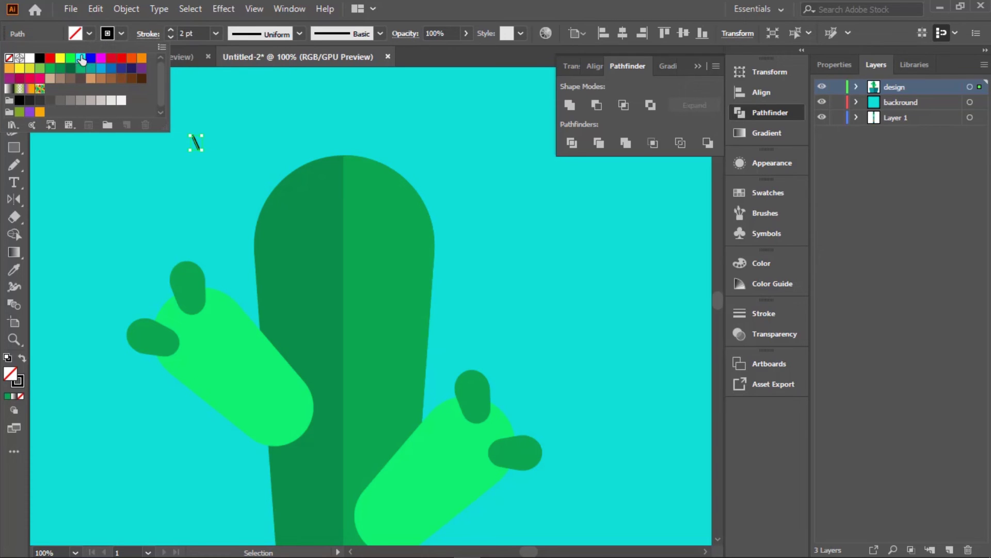
pyautogui.click(191, 93)
# Place the short line as a spine on the stem's dark upper half and copy it onto the light half
pyautogui.moveTo(198, 149); pyautogui.dragTo(299, 205)
pyautogui.click(416, 144)
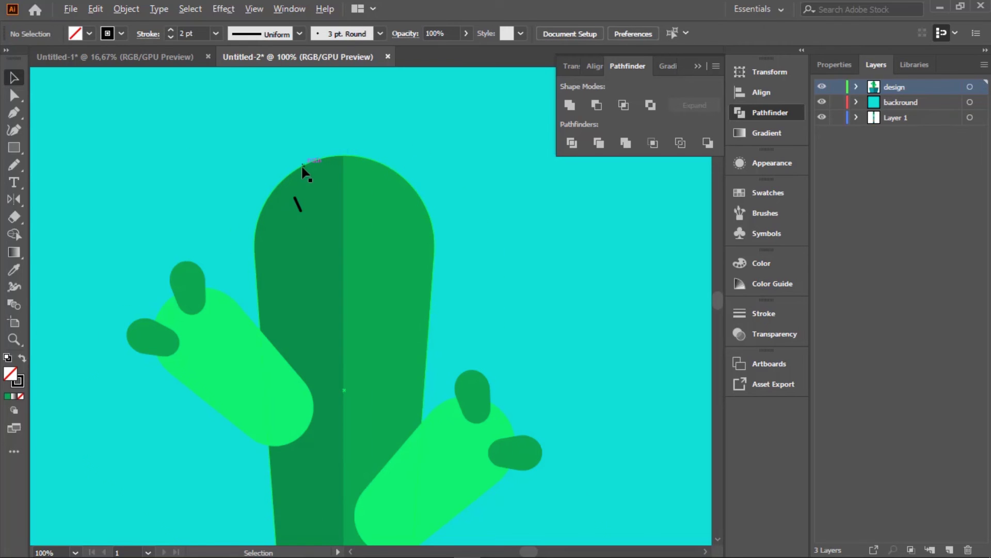
pyautogui.scroll(2, 306, 173)
pyautogui.click(290, 235)
pyautogui.moveTo(287, 227); pyautogui.dragTo(462, 280)
pyautogui.moveTo(469, 261); pyautogui.dragTo(531, 314)
# Add more spine copies across the rounded top of the stem, slanting them the opposite way
pyautogui.hotkey('ctrl', 'd')
pyautogui.hotkey('ctrl', 'd')
pyautogui.moveTo(599, 352); pyautogui.dragTo(353, 293)
pyautogui.moveTo(657, 406); pyautogui.dragTo(421, 293)
pyautogui.moveTo(438, 278); pyautogui.dragTo(406, 274)
pyautogui.hotkey('ctrl', 'shift', 'a')
# Scatter copies of the spine over both halves of the stem below its rounded top
pyautogui.scroll(-3, 390, 283)
pyautogui.moveTo(418, 305); pyautogui.dragTo(418, 342)
pyautogui.scroll(2, 362, 268)
pyautogui.moveTo(418, 342); pyautogui.dragTo(460, 304)
pyautogui.moveTo(460, 305); pyautogui.dragTo(530, 355)
pyautogui.moveTo(530, 355); pyautogui.dragTo(397, 429)
pyautogui.moveTo(397, 429); pyautogui.dragTo(474, 447)
pyautogui.moveTo(475, 444); pyautogui.dragTo(522, 434)
# Continue duplicating spines over the middle of the stem between the two branches
pyautogui.scroll(-3, 521, 436)
pyautogui.moveTo(520, 332); pyautogui.dragTo(475, 418)
pyautogui.moveTo(475, 418); pyautogui.dragTo(400, 397)
pyautogui.moveTo(401, 397); pyautogui.dragTo(447, 464)
pyautogui.moveTo(447, 465); pyautogui.dragTo(529, 423)
# Duplicate spines down the lower stem beneath the left branch and across to the light half
pyautogui.scroll(-5, 401, 439)
pyautogui.moveTo(390, 298); pyautogui.dragTo(352, 362)
pyautogui.moveTo(353, 362); pyautogui.dragTo(367, 439)
pyautogui.hotkey('ctrl', 'z')
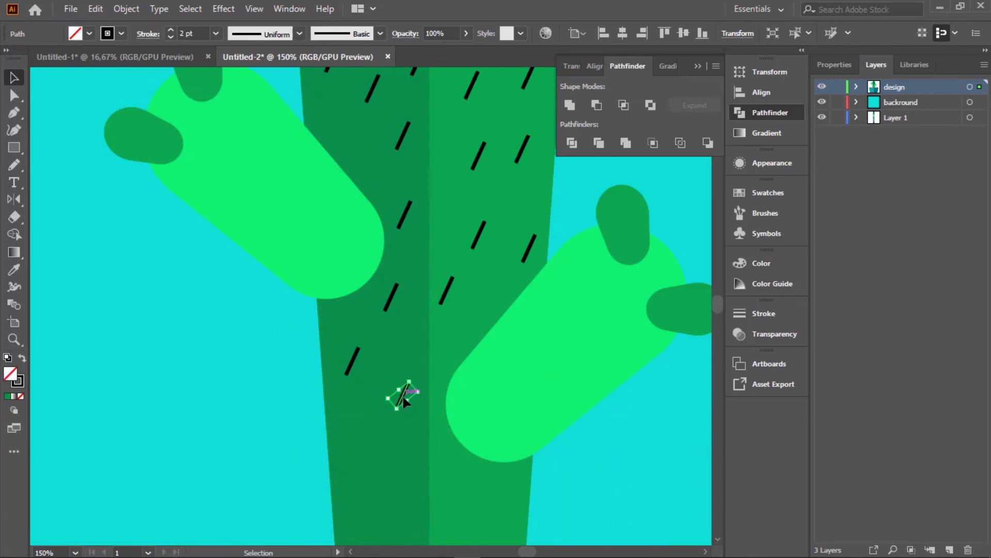
pyautogui.moveTo(402, 396); pyautogui.dragTo(366, 441)
pyautogui.moveTo(366, 441); pyautogui.dragTo(453, 478)
pyautogui.moveTo(454, 479); pyautogui.dragTo(513, 492)
# Add a spine near the base of the stem and adjust the positions of the neighbouring lower spines
pyautogui.scroll(-4, 399, 409)
pyautogui.moveTo(515, 368); pyautogui.dragTo(396, 413)
pyautogui.moveTo(366, 317); pyautogui.dragTo(359, 340)
pyautogui.moveTo(398, 284); pyautogui.dragTo(392, 293)
# Reposition the spines on the stem's dark upper half so they are spaced more evenly
pyautogui.scroll(10, 434, 250)
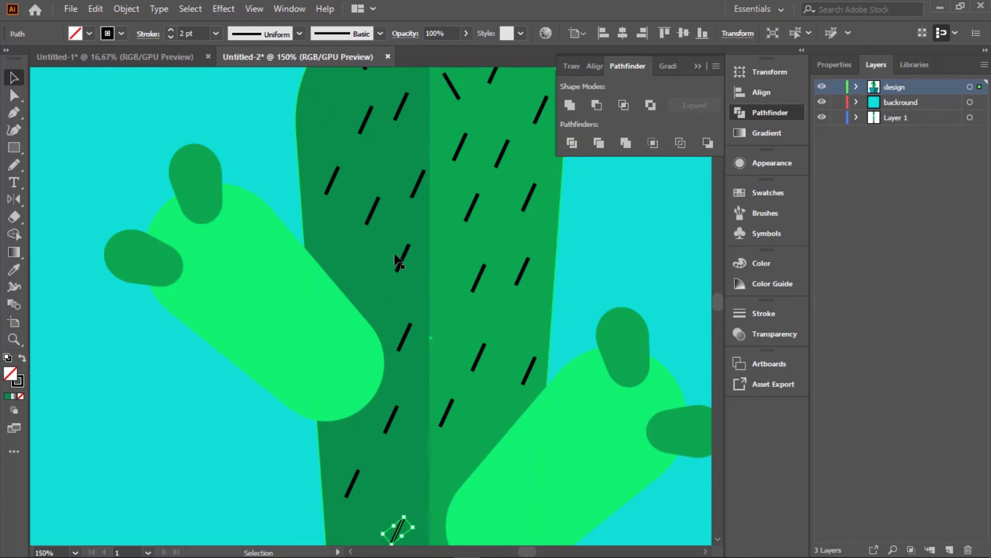
pyautogui.moveTo(354, 193); pyautogui.dragTo(332, 185)
pyautogui.moveTo(416, 253); pyautogui.dragTo(397, 238)
pyautogui.moveTo(378, 282); pyautogui.dragTo(405, 322)
pyautogui.click(566, 284)
# Copy spines onto the two small tips of the left branch, undoing the last misplaced copy
pyautogui.scroll(-2, 464, 269)
pyautogui.moveTo(364, 246); pyautogui.dragTo(215, 169)
pyautogui.moveTo(440, 117); pyautogui.dragTo(104, 276)
pyautogui.scroll(-1, 88, 174)
pyautogui.scroll(1, 88, 174)
pyautogui.moveTo(169, 178); pyautogui.dragTo(146, 281)
pyautogui.hotkey('ctrl', 'z')
# Copy three spines onto the upper tip of the right branch
pyautogui.scroll(-2, 364, 265)
pyautogui.moveTo(405, 282); pyautogui.dragTo(646, 264)
pyautogui.moveTo(479, 304); pyautogui.dragTo(615, 268)
pyautogui.moveTo(529, 318); pyautogui.dragTo(626, 305)
# Copy spines onto the side tip of the right branch
pyautogui.scroll(-2, 544, 243)
pyautogui.hscroll(5, 544, 243)
pyautogui.moveTo(291, 310); pyautogui.dragTo(478, 352)
pyautogui.moveTo(292, 309); pyautogui.dragTo(468, 394)
pyautogui.moveTo(242, 295); pyautogui.dragTo(489, 365)
pyautogui.click(443, 251)
# Scatter spine copies over the bright green bodies of the left and right branches
pyautogui.hscroll(-5, 442, 250)
pyautogui.scroll(1, 442, 250)
pyautogui.moveTo(357, 187); pyautogui.dragTo(257, 201)
pyautogui.moveTo(402, 201); pyautogui.dragTo(226, 270)
pyautogui.moveTo(226, 269); pyautogui.dragTo(335, 326)
pyautogui.moveTo(401, 285); pyautogui.dragTo(577, 348)
pyautogui.moveTo(474, 304); pyautogui.dragTo(603, 405)
pyautogui.moveTo(577, 348); pyautogui.dragTo(532, 459)
pyautogui.moveTo(532, 458); pyautogui.dragTo(506, 504)
pyautogui.moveTo(335, 324); pyautogui.dragTo(297, 344)
pyautogui.moveTo(487, 217); pyautogui.dragTo(464, 490)
# Rotate the topmost spines and those on the stem's dark upper half to varied angles
pyautogui.moveTo(430, 256); pyautogui.dragTo(443, 226)
pyautogui.moveTo(377, 255); pyautogui.dragTo(396, 232)
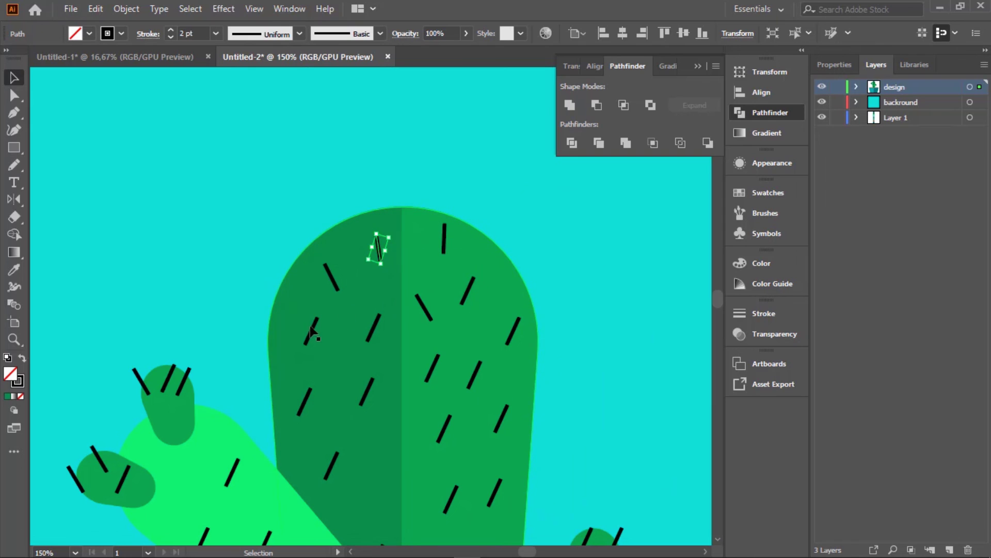
pyautogui.scroll(-1, 381, 331)
pyautogui.click(367, 356)
pyautogui.moveTo(329, 336); pyautogui.dragTo(325, 335)
# Rotate several spines on the light upper half of the stem so their slants differ
pyautogui.click(433, 332)
pyautogui.moveTo(455, 329); pyautogui.dragTo(449, 301)
pyautogui.click(515, 293)
pyautogui.moveTo(533, 292); pyautogui.dragTo(524, 269)
pyautogui.click(446, 393)
pyautogui.moveTo(522, 383); pyautogui.dragTo(462, 356)
# Vary the angles of the spines on the middle and lower parts of the stem's light half
pyautogui.scroll(-5, 480, 373)
pyautogui.click(451, 378)
pyautogui.click(494, 371)
pyautogui.moveTo(515, 369); pyautogui.dragTo(500, 383)
pyautogui.scroll(-4, 501, 384)
pyautogui.click(501, 348)
pyautogui.scroll(-2, 476, 325)
pyautogui.moveTo(523, 344); pyautogui.dragTo(517, 319)
# Rotate several spines on the middle of the stem's dark half so their slants differ
pyautogui.scroll(2, 456, 335)
pyautogui.click(441, 372)
pyautogui.click(460, 318)
pyautogui.click(474, 329)
pyautogui.click(461, 281)
pyautogui.scroll(3, 458, 283)
pyautogui.click(398, 386)
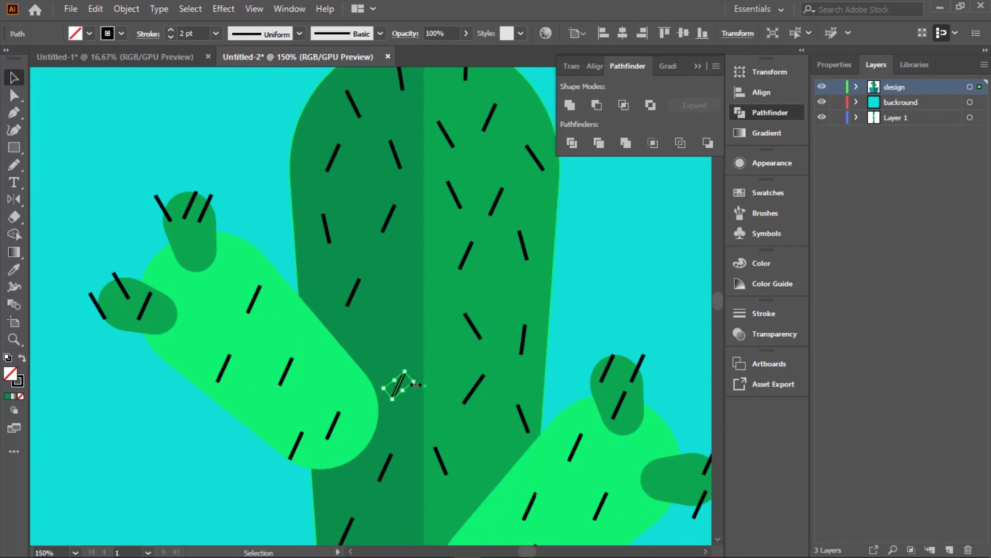
pyautogui.moveTo(416, 384); pyautogui.dragTo(408, 370)
pyautogui.scroll(-1, 398, 403)
# Vary the angles of the spines on the lower part of the stem, down toward the pot
pyautogui.click(346, 496)
pyautogui.moveTo(365, 494); pyautogui.dragTo(360, 464)
pyautogui.scroll(-5, 360, 439)
pyautogui.click(354, 405)
pyautogui.moveTo(371, 412); pyautogui.dragTo(374, 397)
pyautogui.click(469, 478)
pyautogui.click(468, 481)
pyautogui.moveTo(486, 485); pyautogui.dragTo(473, 465)
pyautogui.click(447, 421)
pyautogui.moveTo(470, 419); pyautogui.dragTo(464, 404)
# Rotate and reposition the spines on the left branch's two small tips so they fan outward
pyautogui.scroll(-2, 364, 348)
pyautogui.scroll(3, 246, 209)
pyautogui.click(238, 287)
pyautogui.moveTo(251, 300); pyautogui.dragTo(312, 314)
pyautogui.moveTo(290, 283); pyautogui.dragTo(225, 275)
pyautogui.moveTo(273, 264); pyautogui.dragTo(282, 300)
pyautogui.click(285, 216)
pyautogui.click(328, 159)
pyautogui.moveTo(337, 175)
pyautogui.mouseDown()
pyautogui.moveTo(345, 164)
pyautogui.moveTo(330, 173)
pyautogui.mouseUp()
pyautogui.click(360, 147)
pyautogui.moveTo(382, 134); pyautogui.dragTo(350, 130)
pyautogui.moveTo(384, 143); pyautogui.dragTo(257, 128)
pyautogui.click(420, 133)
# Rotate and reposition the spines on the right branch's two small tips so they fan outward at different angles
pyautogui.scroll(-3, 532, 235)
pyautogui.moveTo(648, 309); pyautogui.dragTo(472, 303)
pyautogui.scroll(3, 472, 304)
pyautogui.click(479, 323)
pyautogui.moveTo(461, 396); pyautogui.dragTo(469, 391)
pyautogui.moveTo(448, 373); pyautogui.dragTo(458, 362)
pyautogui.moveTo(489, 330); pyautogui.dragTo(483, 337)
pyautogui.moveTo(456, 366); pyautogui.dragTo(447, 363)
pyautogui.click(491, 302)
pyautogui.moveTo(371, 174); pyautogui.dragTo(324, 182)
pyautogui.click(327, 180)
pyautogui.click(339, 237)
pyautogui.moveTo(360, 228); pyautogui.dragTo(336, 214)
pyautogui.moveTo(341, 239); pyautogui.dragTo(307, 217)
pyautogui.click(385, 206)
pyautogui.moveTo(324, 181); pyautogui.dragTo(324, 186)
pyautogui.click(430, 190)
# Vary the angles and spacing of the spines on the right branch's bright green body
pyautogui.moveTo(336, 364); pyautogui.dragTo(481, 338)
pyautogui.click(455, 334)
pyautogui.moveTo(358, 339); pyautogui.dragTo(402, 342)
pyautogui.moveTo(389, 367); pyautogui.dragTo(352, 344)
pyautogui.click(355, 410)
pyautogui.moveTo(324, 465); pyautogui.dragTo(388, 407)
pyautogui.click(487, 428)
pyautogui.scroll(-2, 487, 428)
pyautogui.scroll(1, 439, 449)
pyautogui.scroll(2, 395, 470)
pyautogui.click(494, 337)
pyautogui.moveTo(494, 337); pyautogui.dragTo(390, 441)
pyautogui.moveTo(400, 456)
pyautogui.mouseDown()
pyautogui.moveTo(412, 452)
pyautogui.moveTo(403, 465)
pyautogui.mouseUp()
pyautogui.click(480, 491)
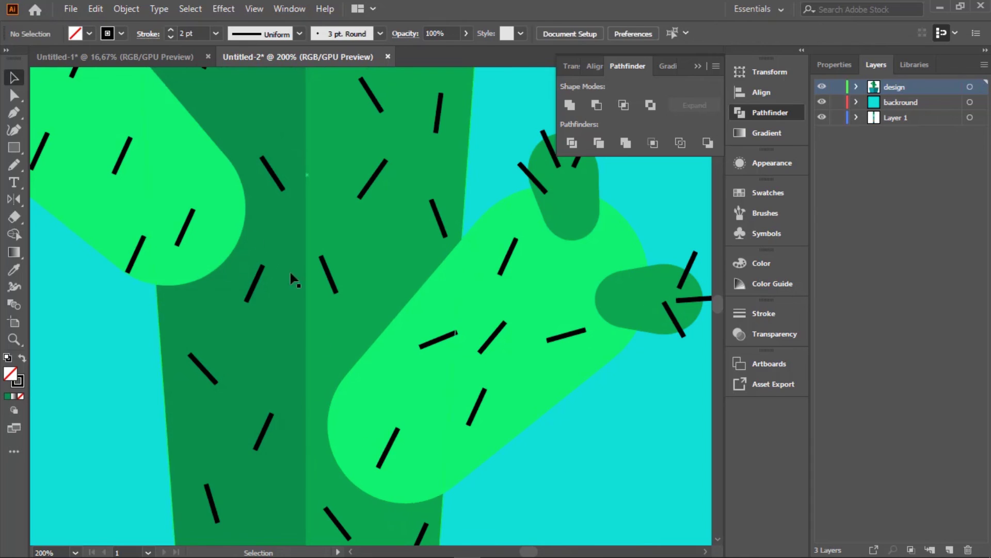
# Rotate the spines on the left branch's bright green body to varied slants
pyautogui.moveTo(291, 279); pyautogui.dragTo(532, 487)
pyautogui.click(426, 434)
pyautogui.moveTo(442, 420); pyautogui.dragTo(444, 449)
pyautogui.click(382, 459)
pyautogui.moveTo(377, 461)
pyautogui.mouseDown()
pyautogui.moveTo(368, 443)
pyautogui.moveTo(392, 459)
pyautogui.mouseUp()
pyautogui.click(362, 363)
pyautogui.moveTo(362, 391); pyautogui.dragTo(383, 381)
pyautogui.click(280, 358)
pyautogui.moveTo(290, 330); pyautogui.dragTo(255, 333)
pyautogui.click(320, 267)
pyautogui.moveTo(347, 290); pyautogui.dragTo(317, 234)
# Shift the spines on the left branch's bright green body to space them more evenly
pyautogui.moveTo(282, 362); pyautogui.dragTo(273, 347)
pyautogui.moveTo(287, 364); pyautogui.dragTo(297, 338)
pyautogui.moveTo(372, 369); pyautogui.dragTo(371, 350)
pyautogui.moveTo(377, 439); pyautogui.dragTo(365, 421)
pyautogui.moveTo(439, 439); pyautogui.dragTo(461, 426)
pyautogui.click(248, 409)
# Collapse the Pathfinder options and bring the whole potted cactus illustration into view for review
pyautogui.scroll(-6, 387, 297)
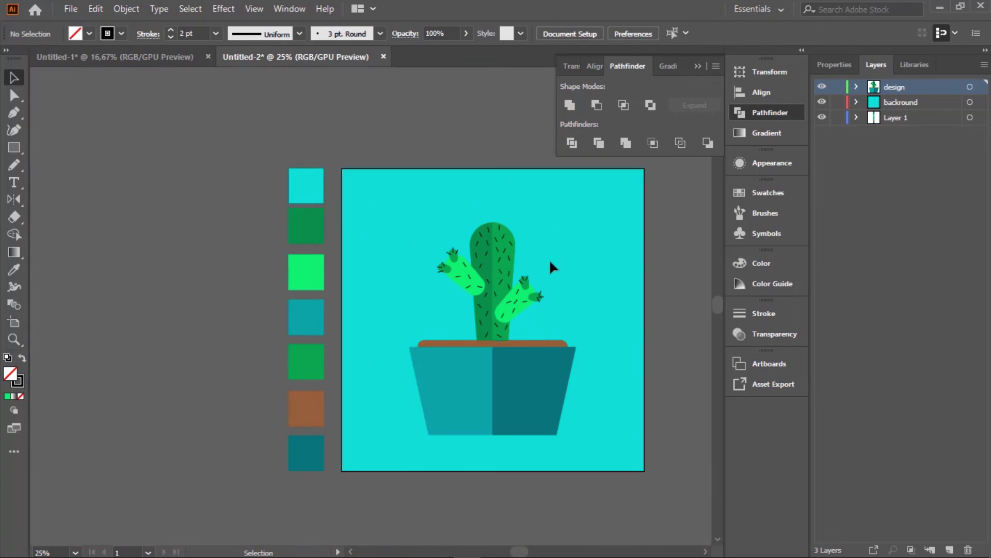
pyautogui.moveTo(537, 267); pyautogui.dragTo(452, 289)
pyautogui.scroll(1, 464, 290)
pyautogui.click(767, 112)
pyautogui.moveTo(487, 330); pyautogui.dragTo(510, 280)
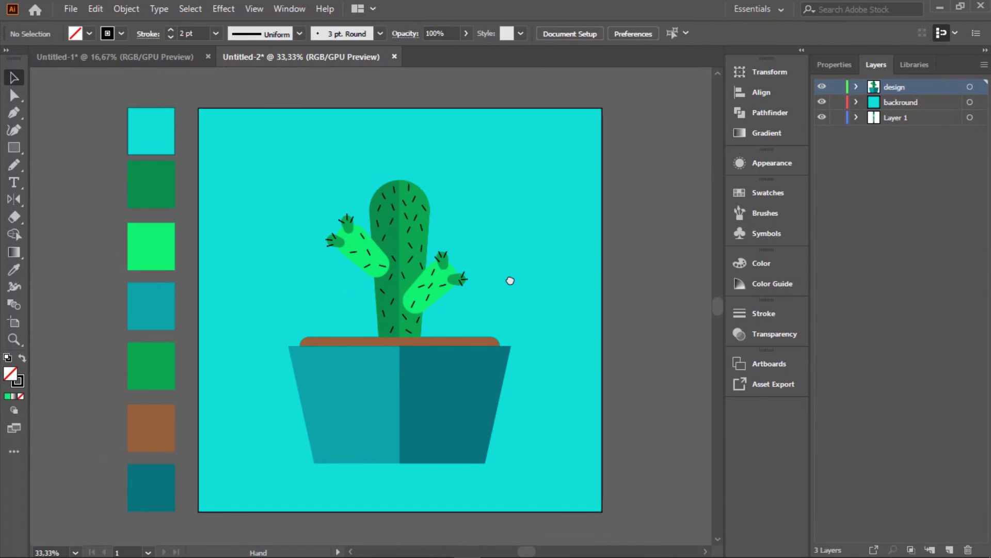